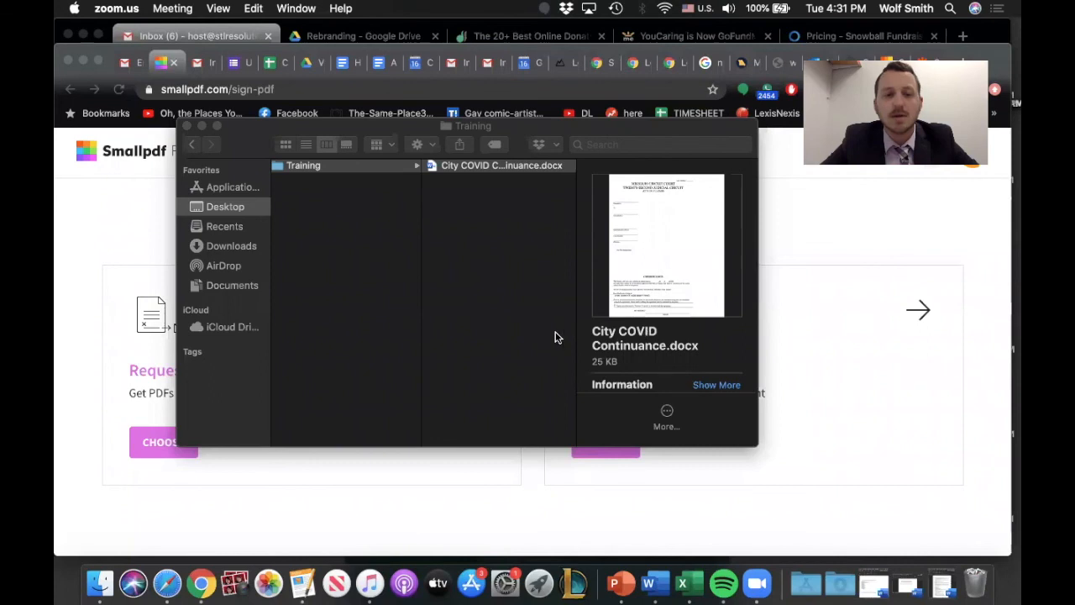
# Step: Open the City COVID Continuance document and fill its party blanks with "Plaintiff" and "Defendant"
pyautogui.click(187, 395)
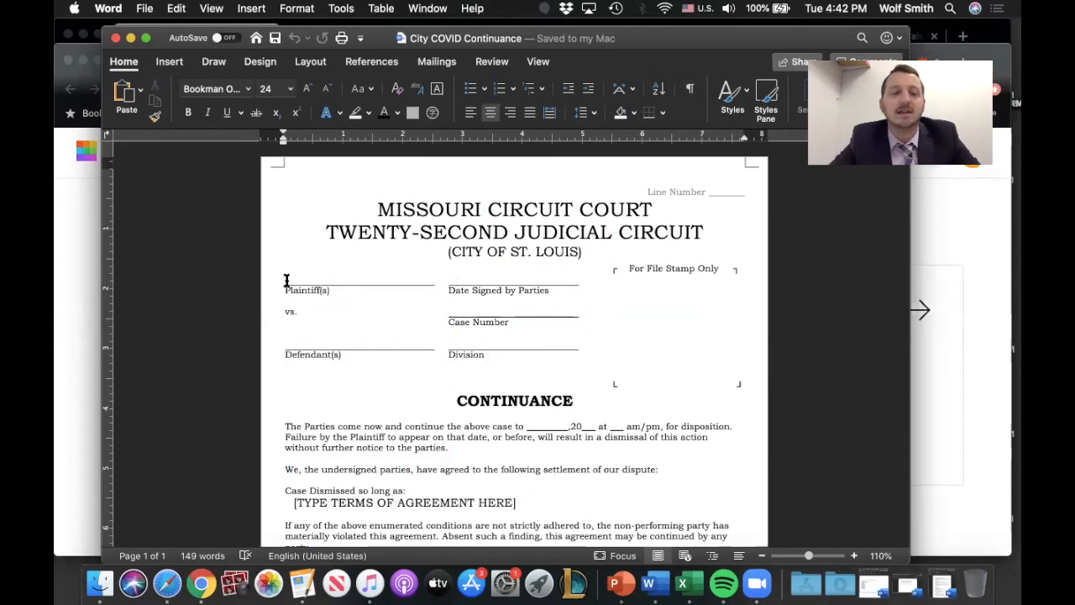
pyautogui.click(368, 281)
pyautogui.write('Plaintiff')
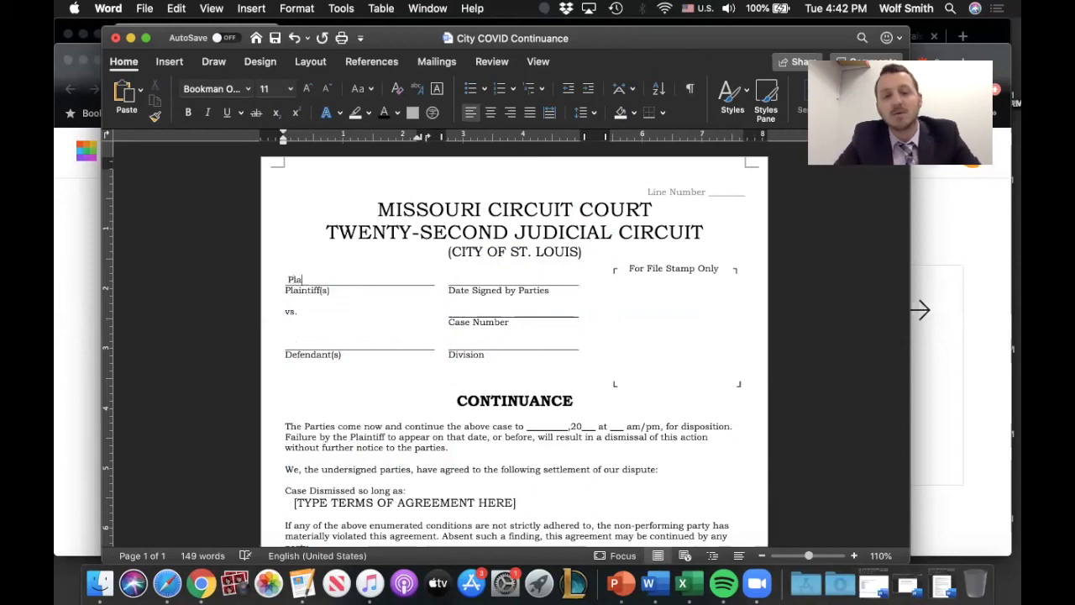
pyautogui.click(288, 346)
pyautogui.write('Defendant')
# Step: Enter "Today" as the date signed by the parties and "Number" as the case number
pyautogui.click(464, 279)
pyautogui.write('Today')
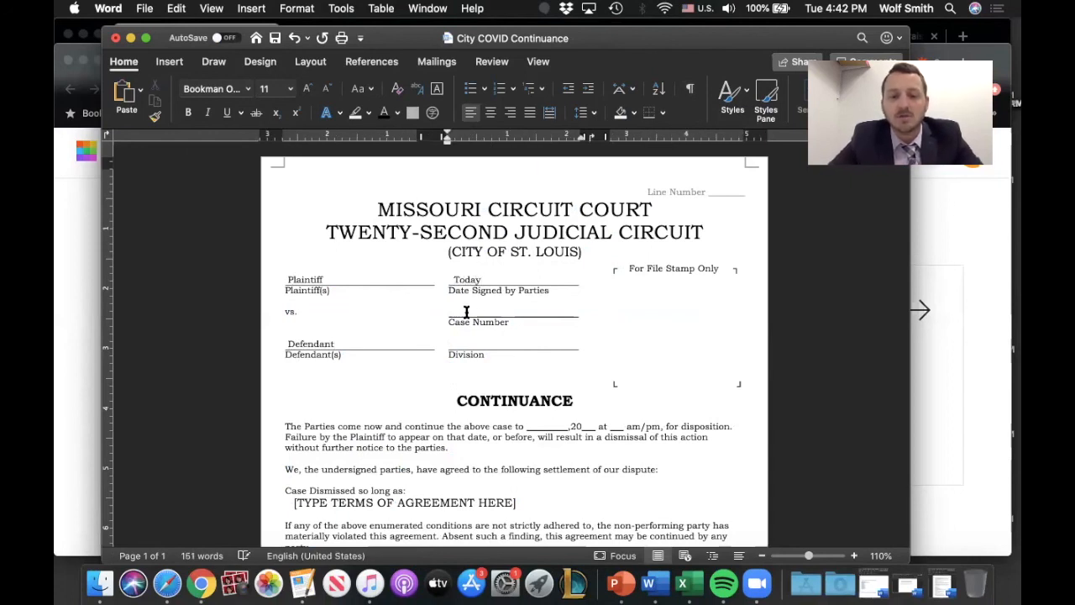
pyautogui.click(455, 311)
pyautogui.write('Number')
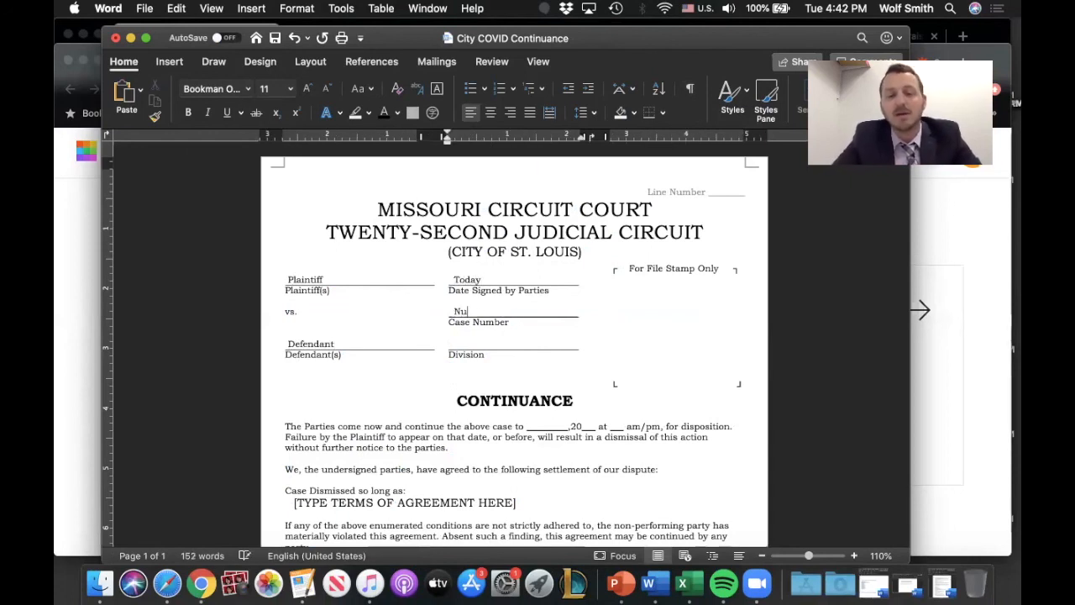
# Step: Enter 27 as the division and 16 as the line number in the page header
pyautogui.click(464, 343)
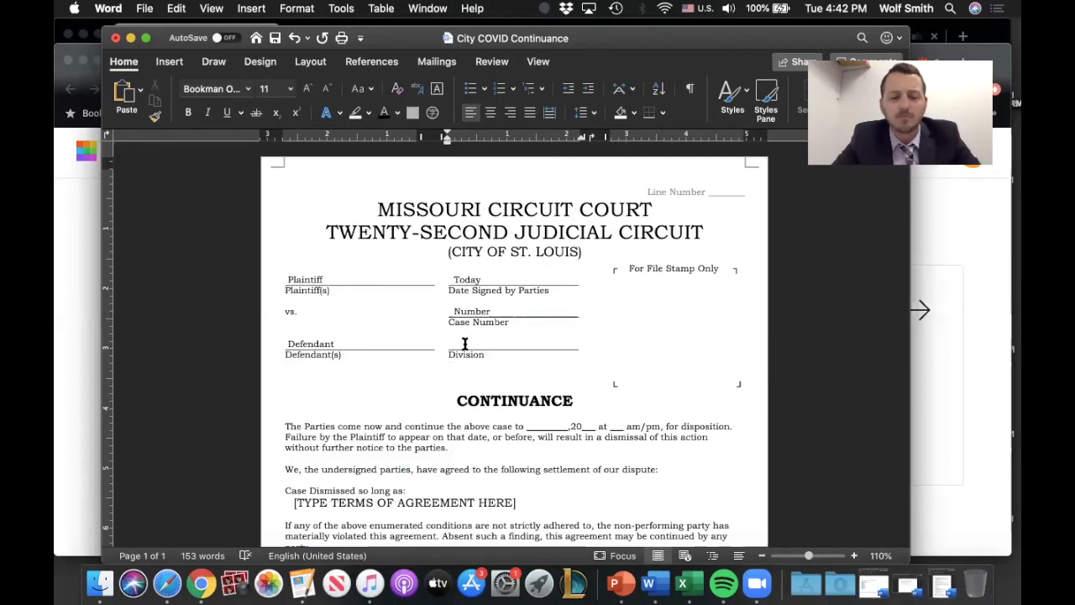
pyautogui.write('27')
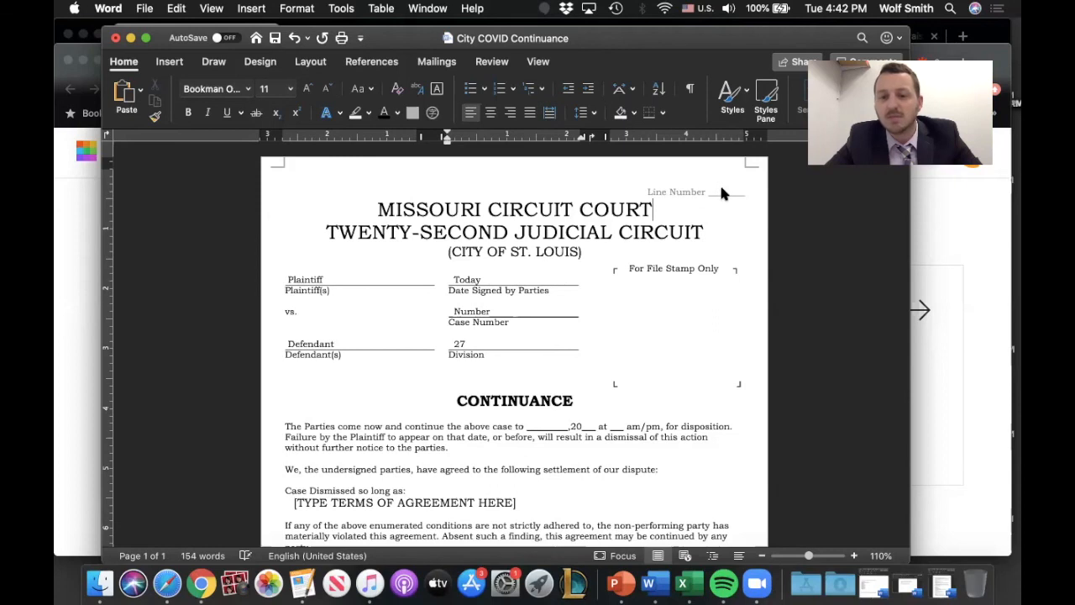
pyautogui.doubleClick(724, 193)
pyautogui.write('16')
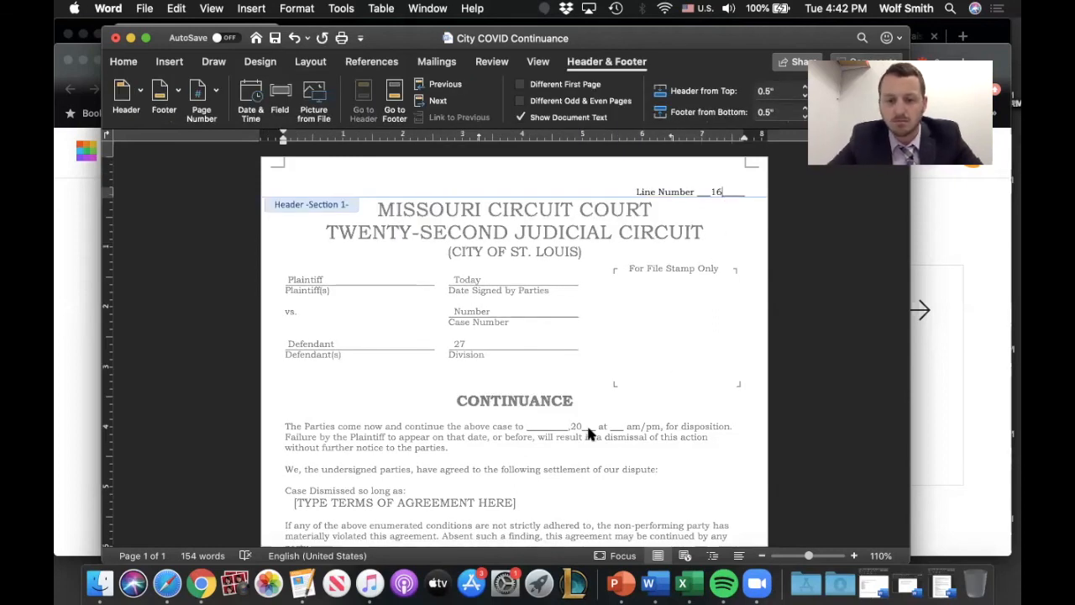
# Step: In the continuance paragraph, insert "Date" in the date blank and complete the year as 2020
pyautogui.doubleClick(552, 426)
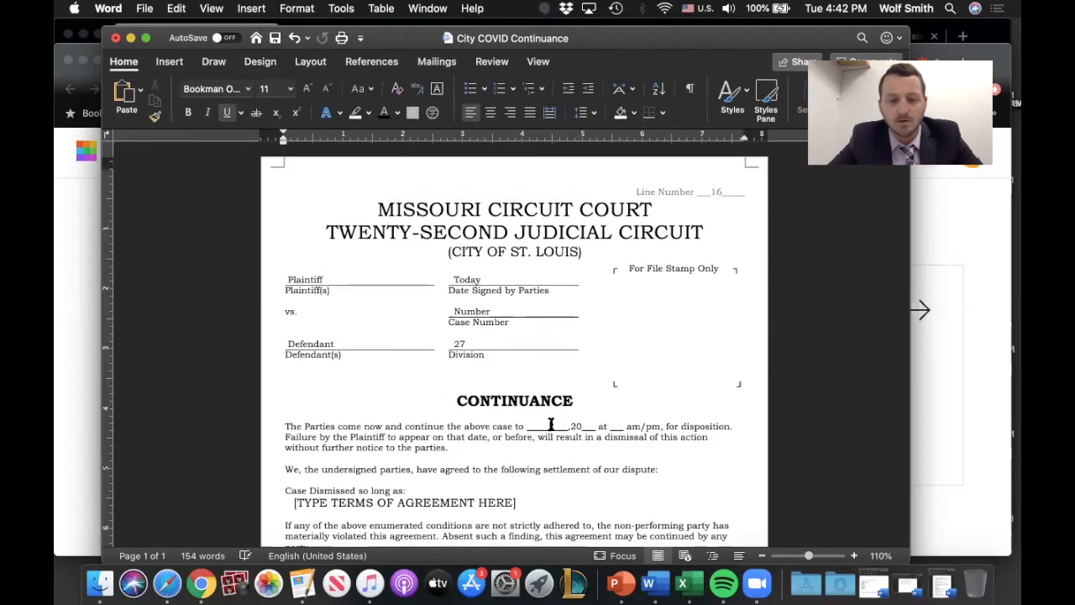
pyautogui.write('Date__')
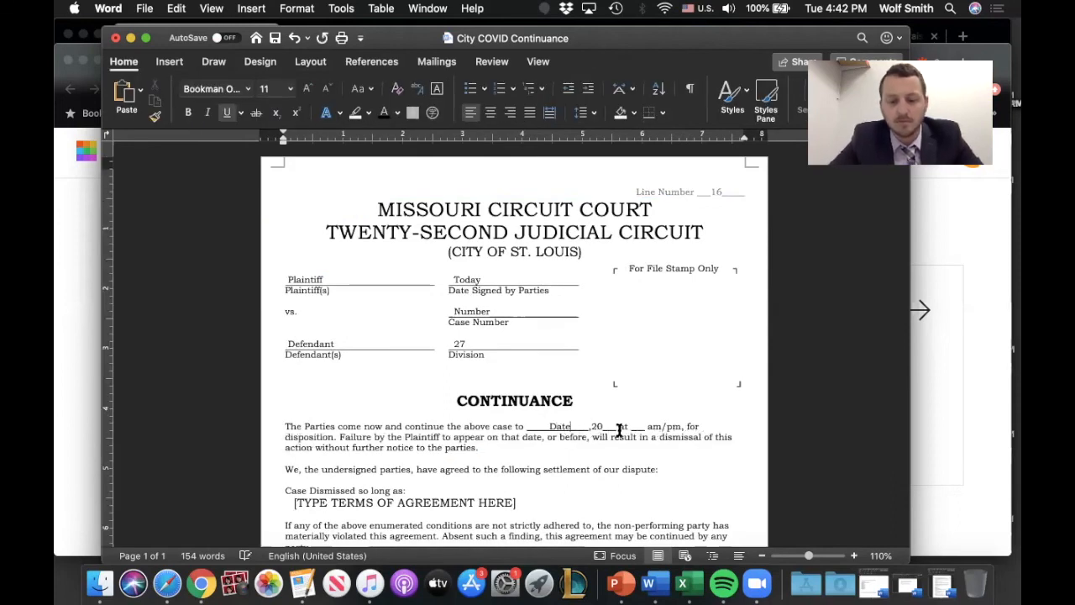
pyautogui.click(612, 427)
pyautogui.press('BackSpace')
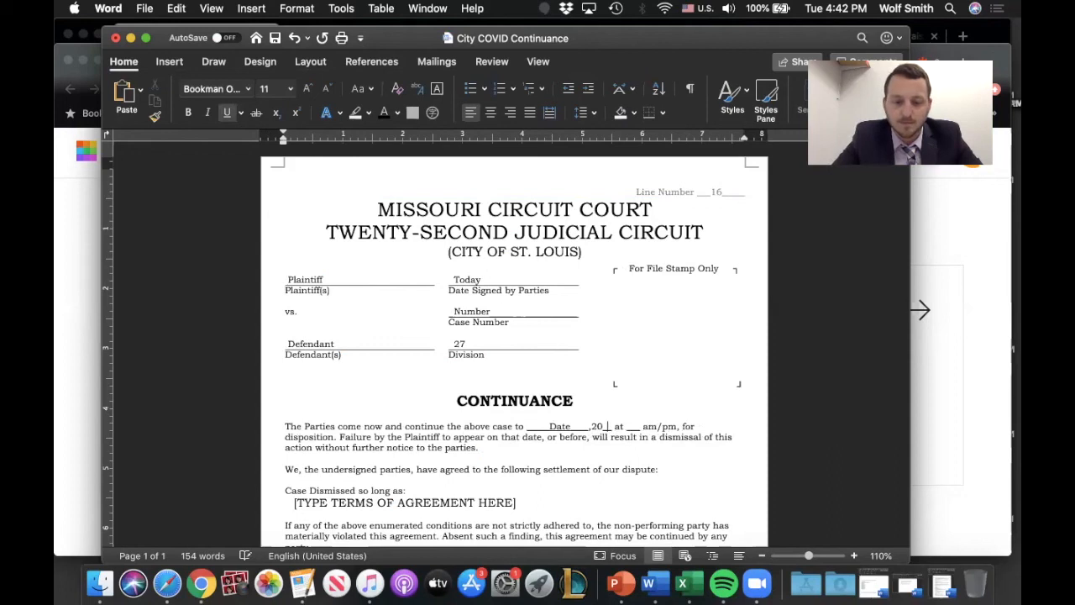
pyautogui.write('20')
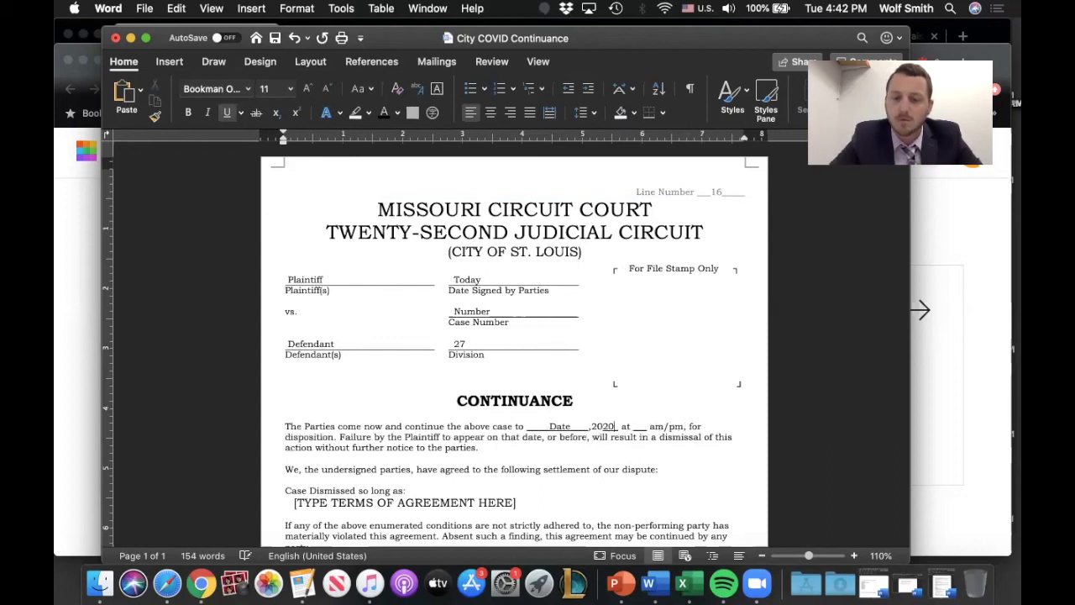
# Step: Set the continuance time to 9:30 and reduce the am/pm choice to am
pyautogui.click(646, 426)
pyautogui.write('9')
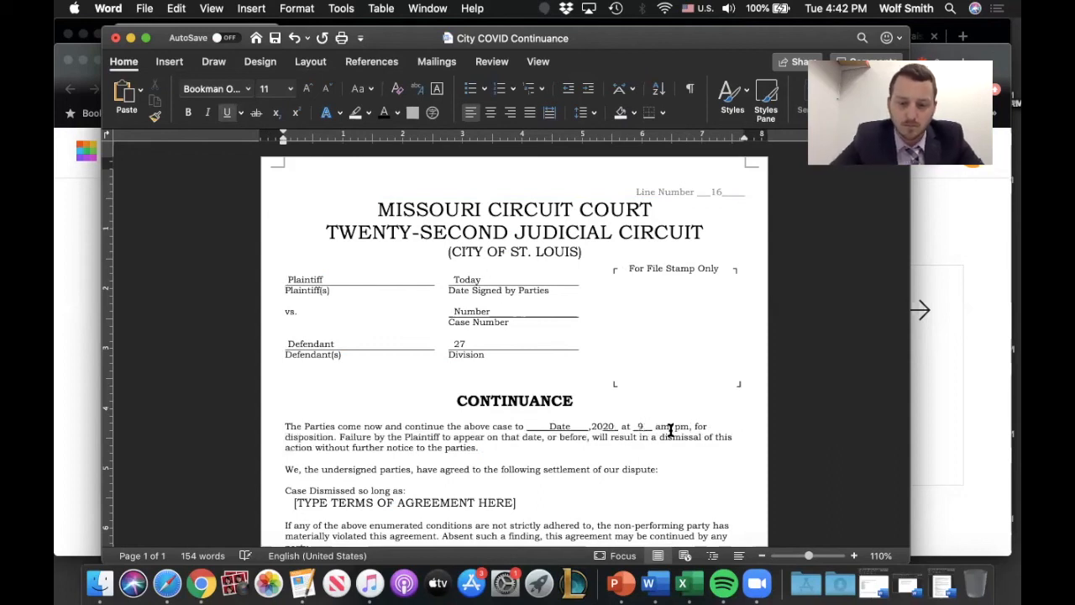
pyautogui.click(688, 427)
pyautogui.press('BackSpace')
pyautogui.press('BackSpace')
pyautogui.press('BackSpace')
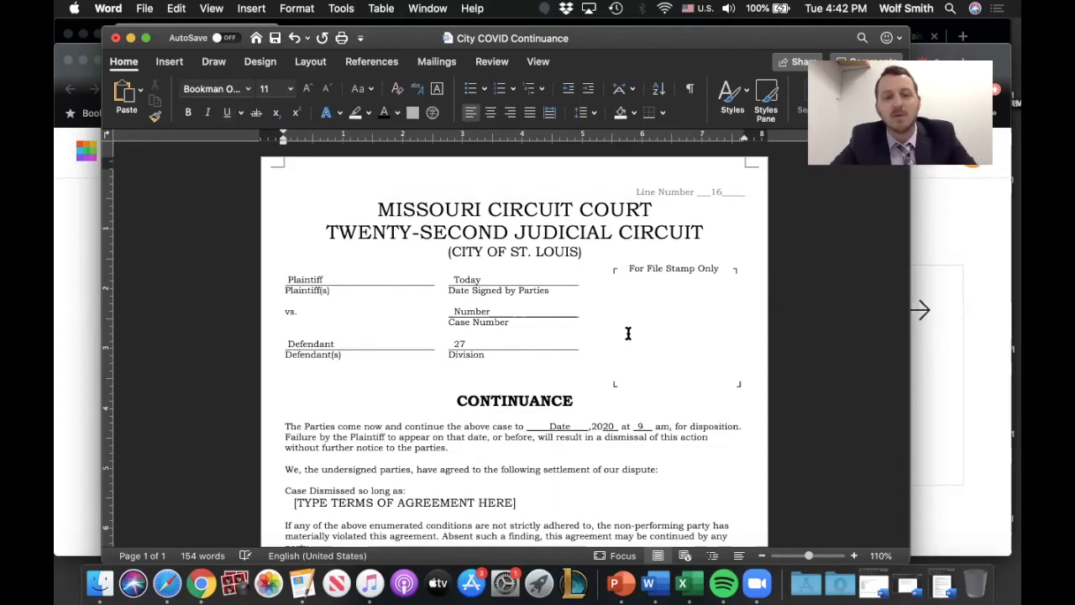
pyautogui.scroll(-1, 626, 337)
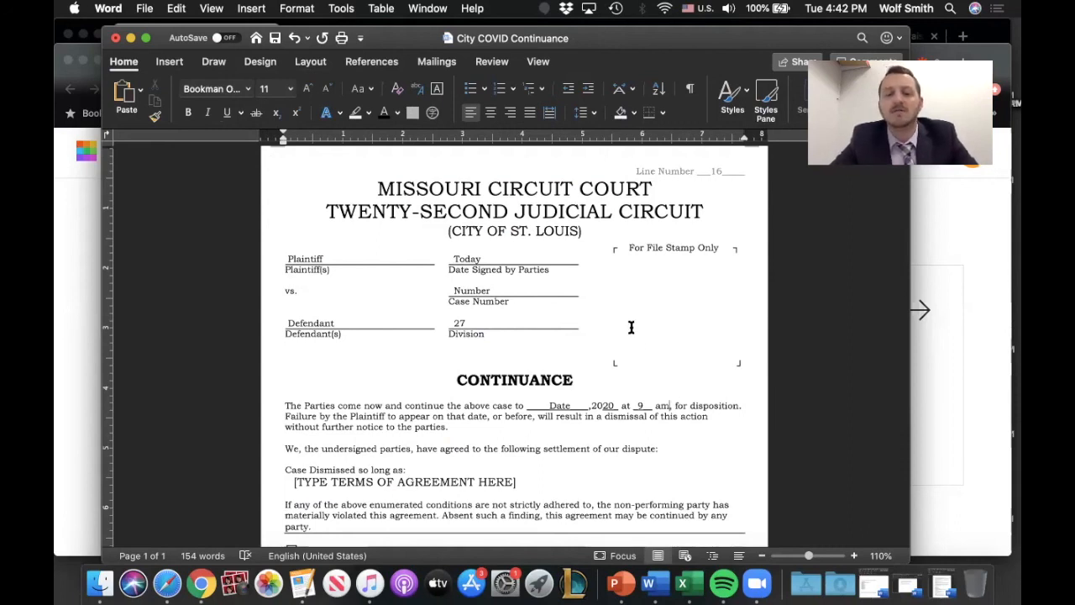
pyautogui.click(642, 405)
pyautogui.write(':30')
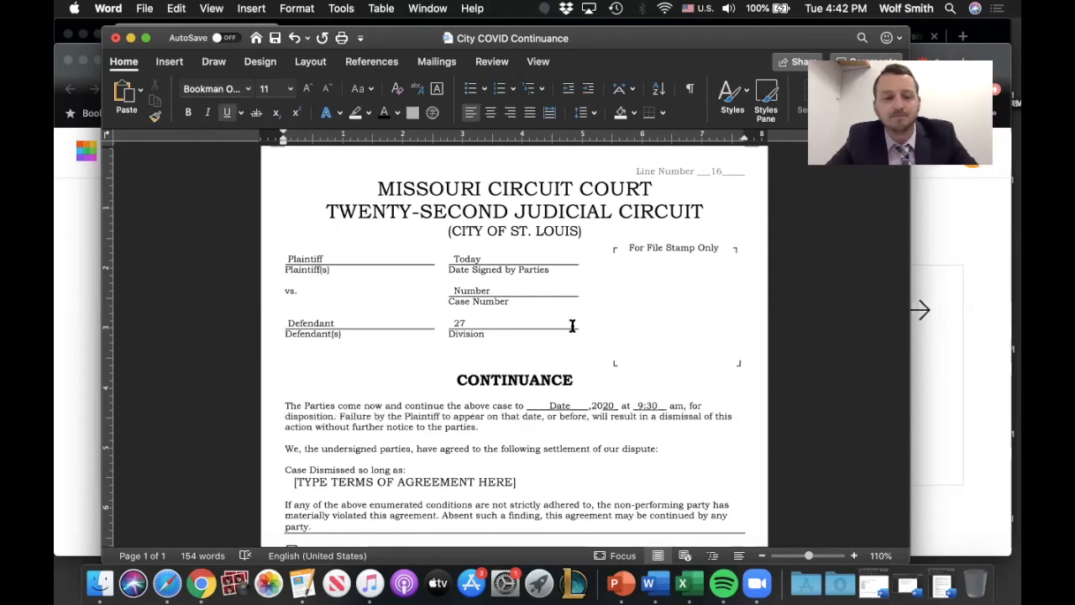
# Step: Highlight the terms of agreement placeholder, and fill the page count at the end of the form as page 1 of 1
pyautogui.scroll(-5, 572, 326)
pyautogui.moveTo(522, 357); pyautogui.dragTo(294, 356)
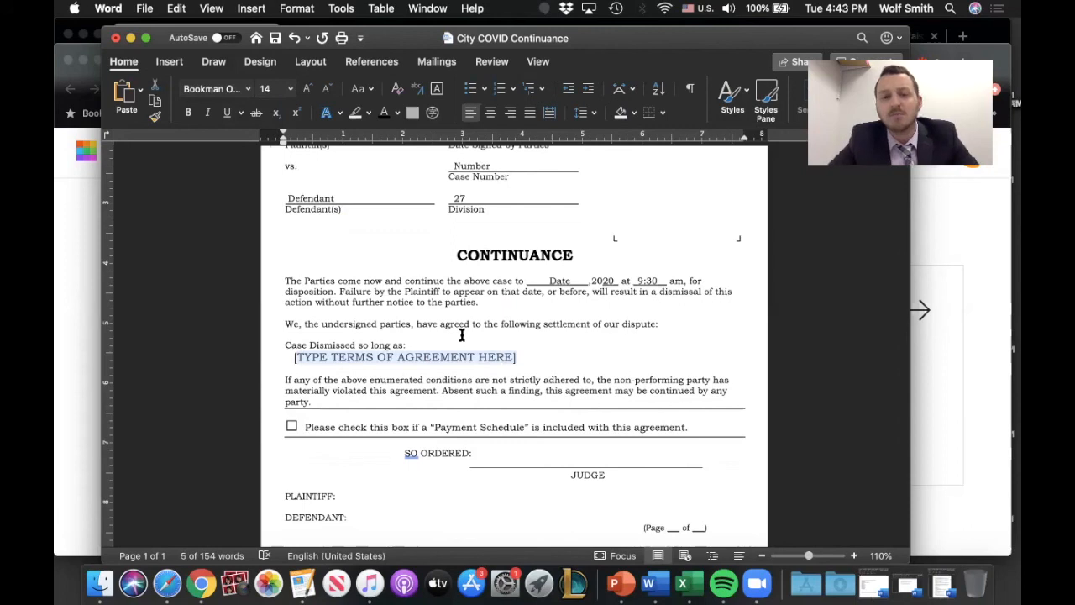
pyautogui.scroll(-2, 569, 355)
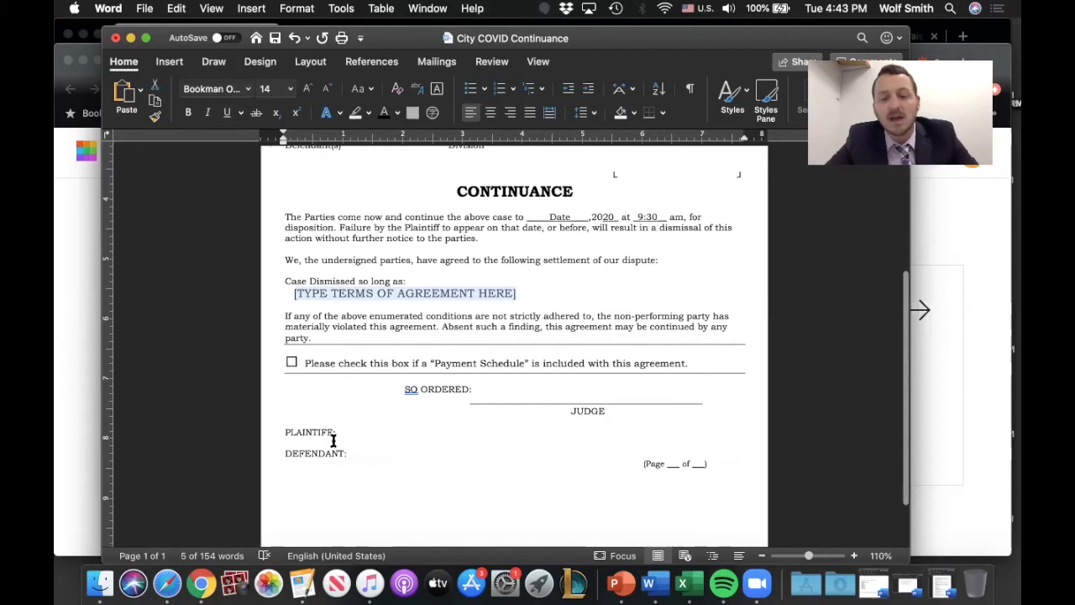
pyautogui.click(676, 464)
pyautogui.write('1')
pyautogui.click(700, 464)
pyautogui.write('1')
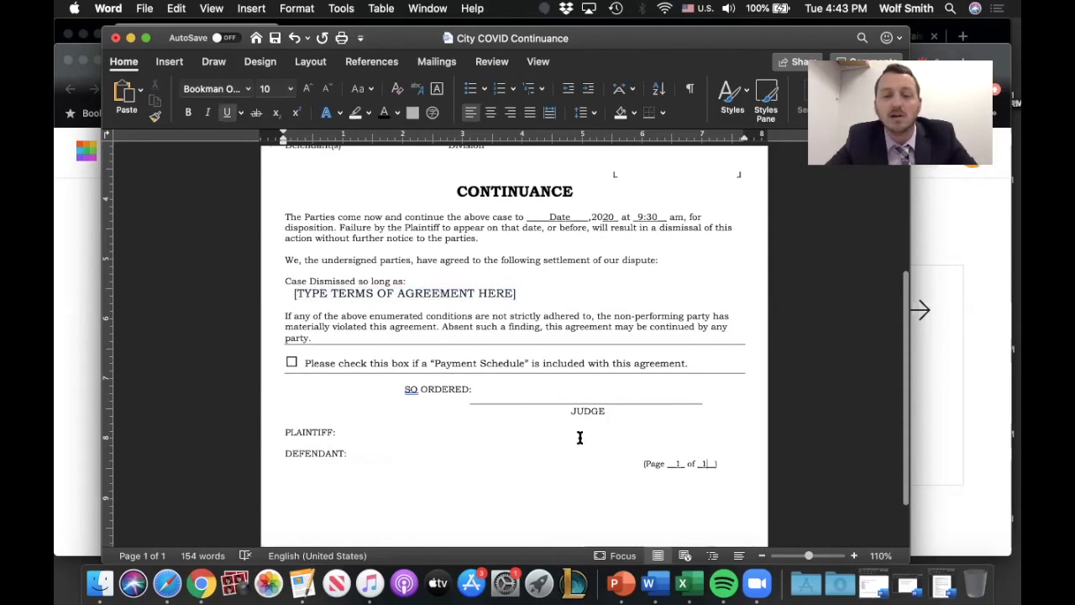
# Step: Replace the empty checkbox before the Payment Schedule statement with an X and save the document
pyautogui.scroll(5, 580, 437)
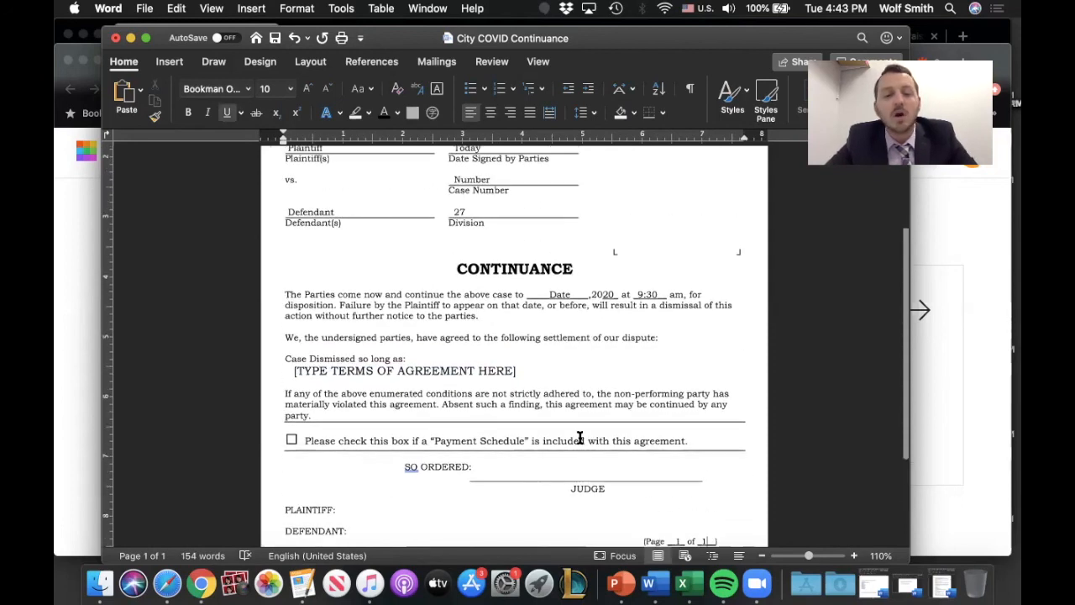
pyautogui.scroll(-4, 580, 437)
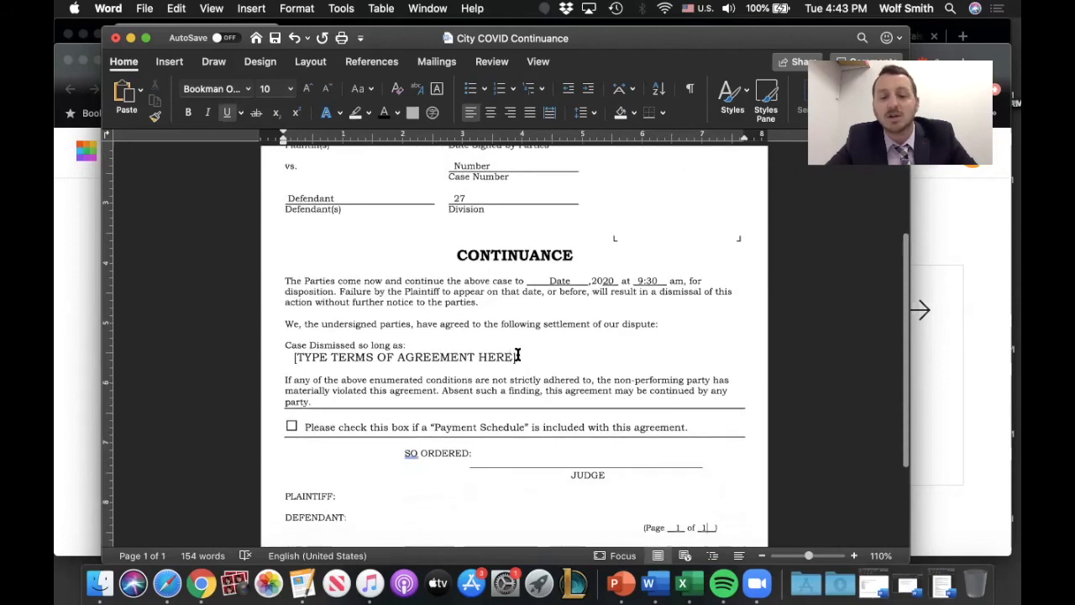
pyautogui.moveTo(518, 356); pyautogui.dragTo(284, 357)
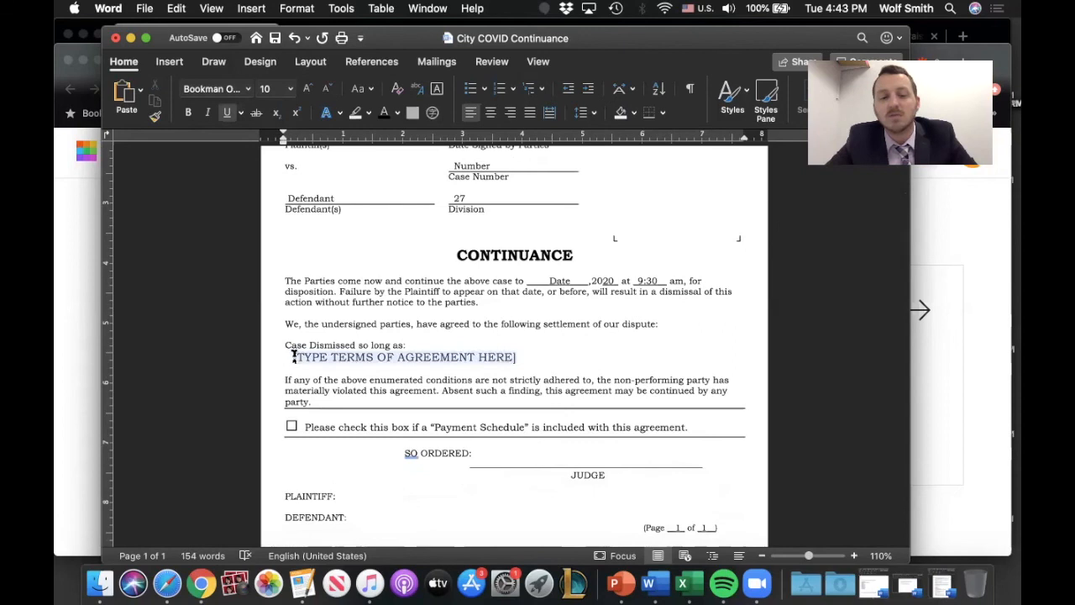
pyautogui.click(291, 425)
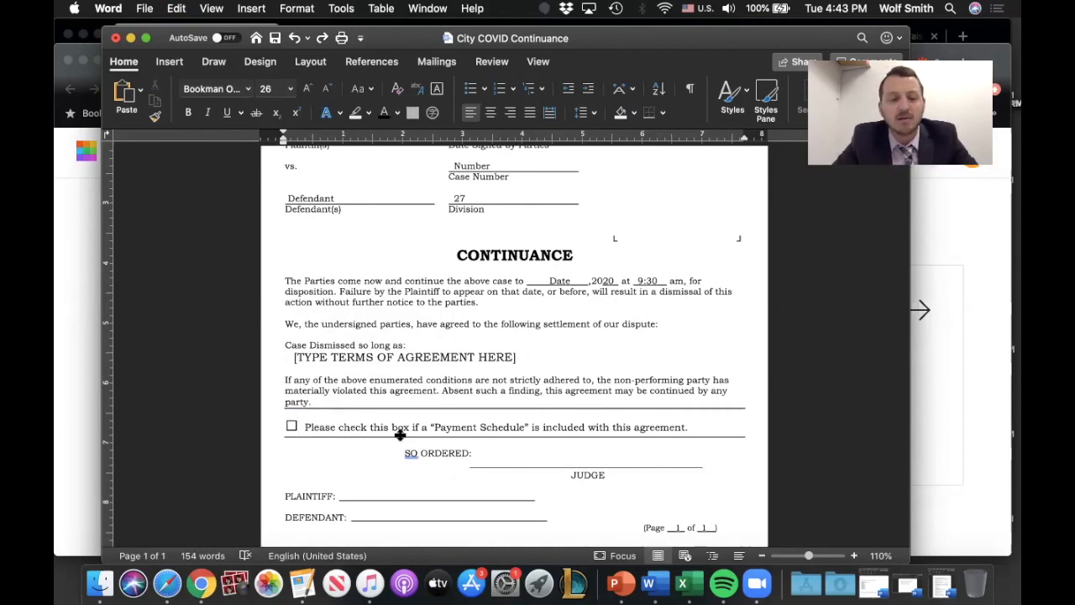
pyautogui.press('BackSpace')
pyautogui.write('X')
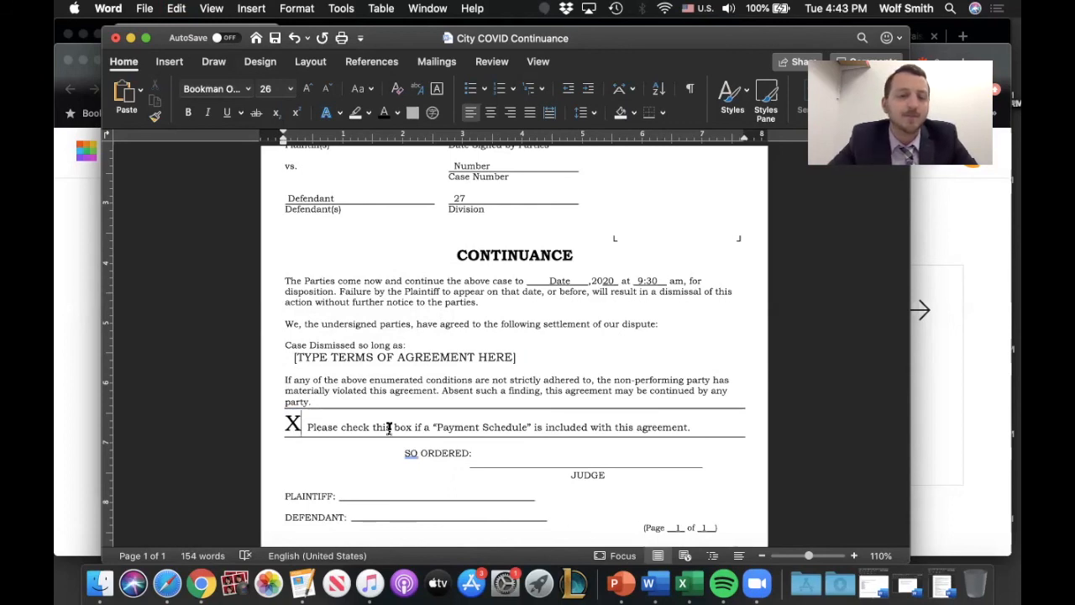
pyautogui.press('super+s')
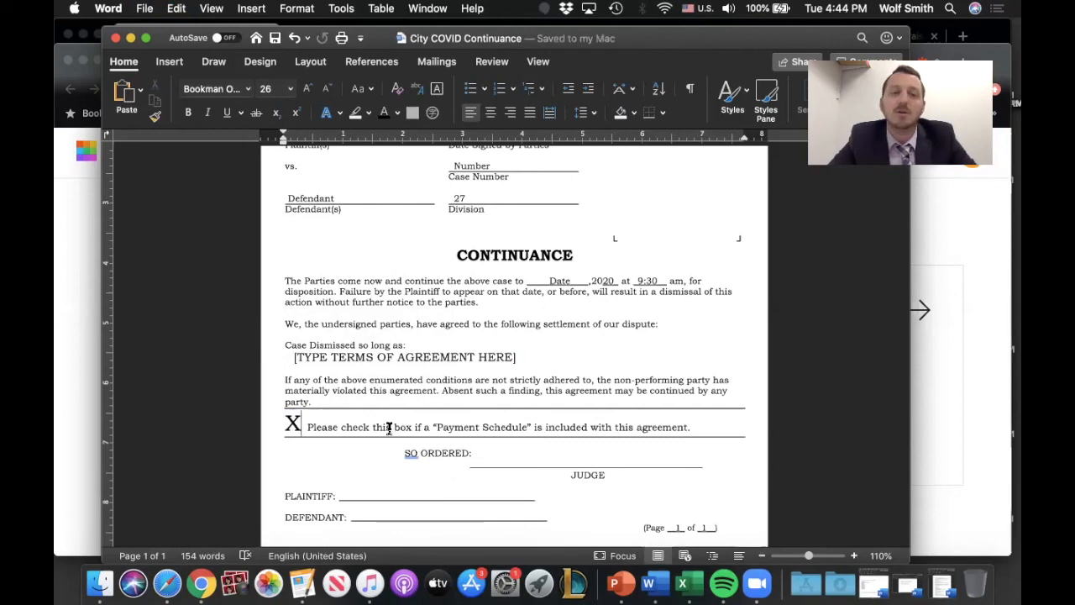
# Step: Export the form from the print dialog as a PDF named "City COVID Continuance-CASE NUMBER" in the Training folder, and close the document
pyautogui.click(144, 9)
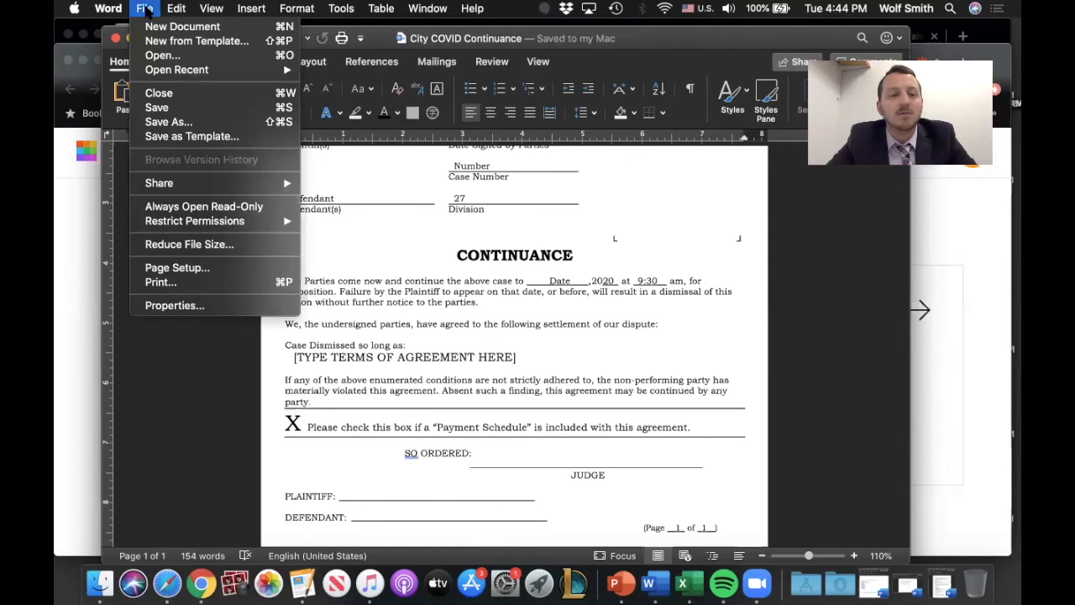
pyautogui.click(188, 286)
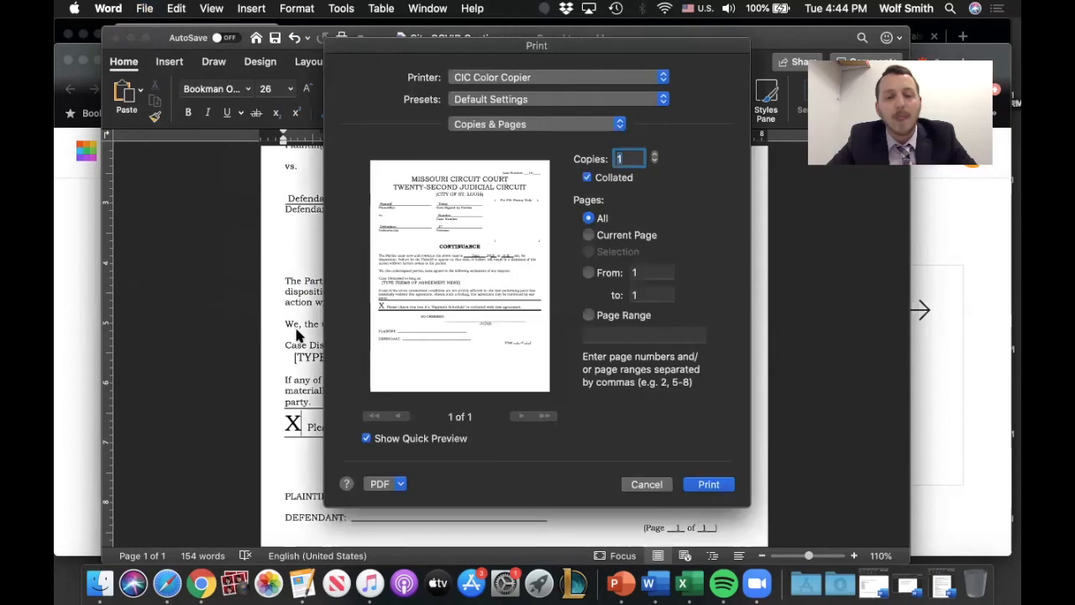
pyautogui.click(382, 484)
pyautogui.click(398, 513)
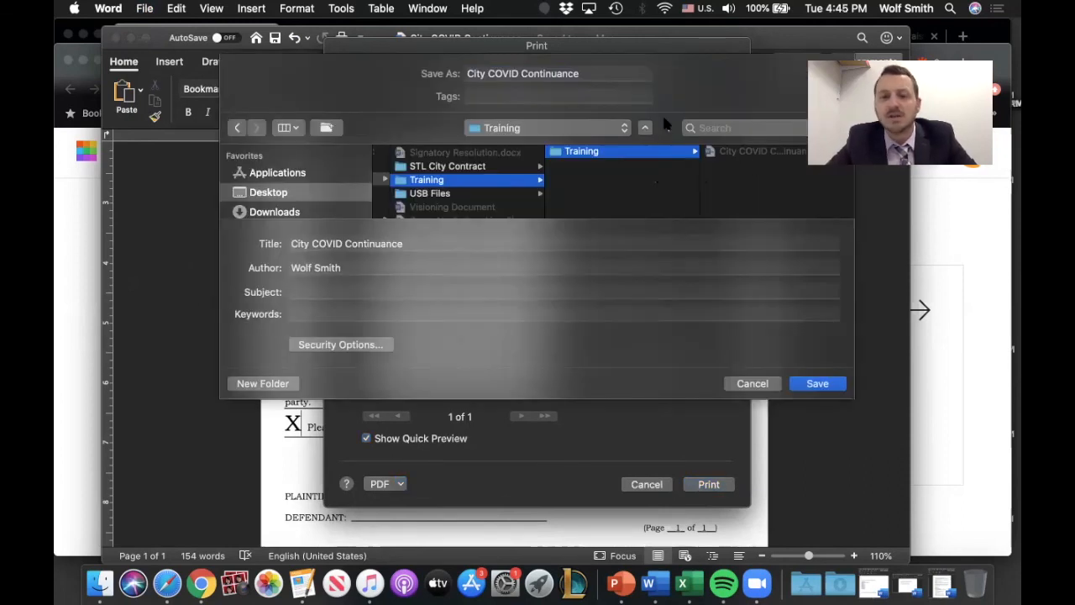
pyautogui.click(603, 73)
pyautogui.write('-CASE NUMBER')
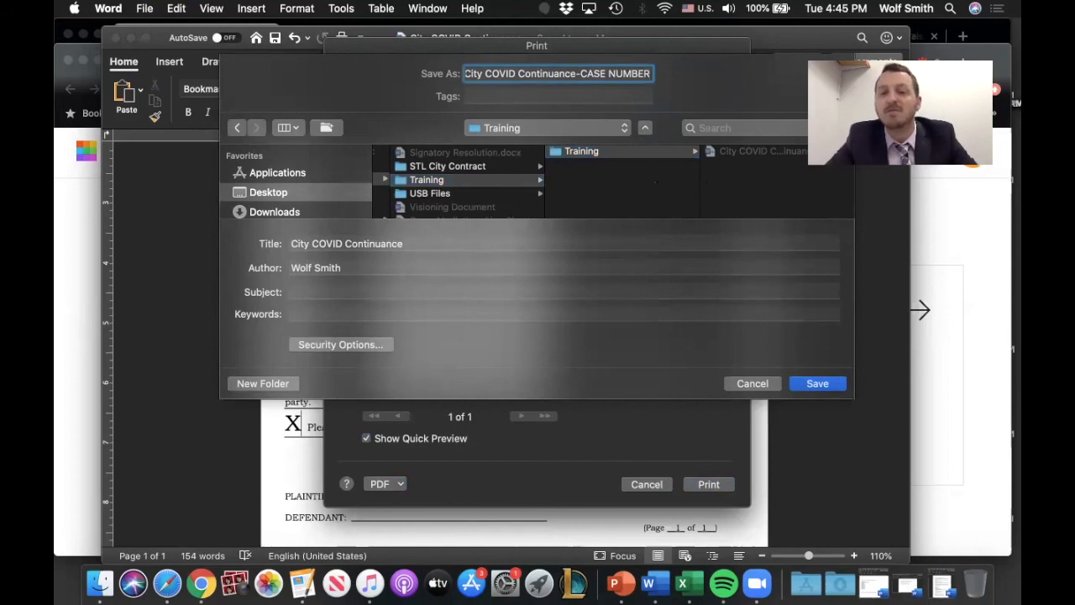
pyautogui.click(806, 384)
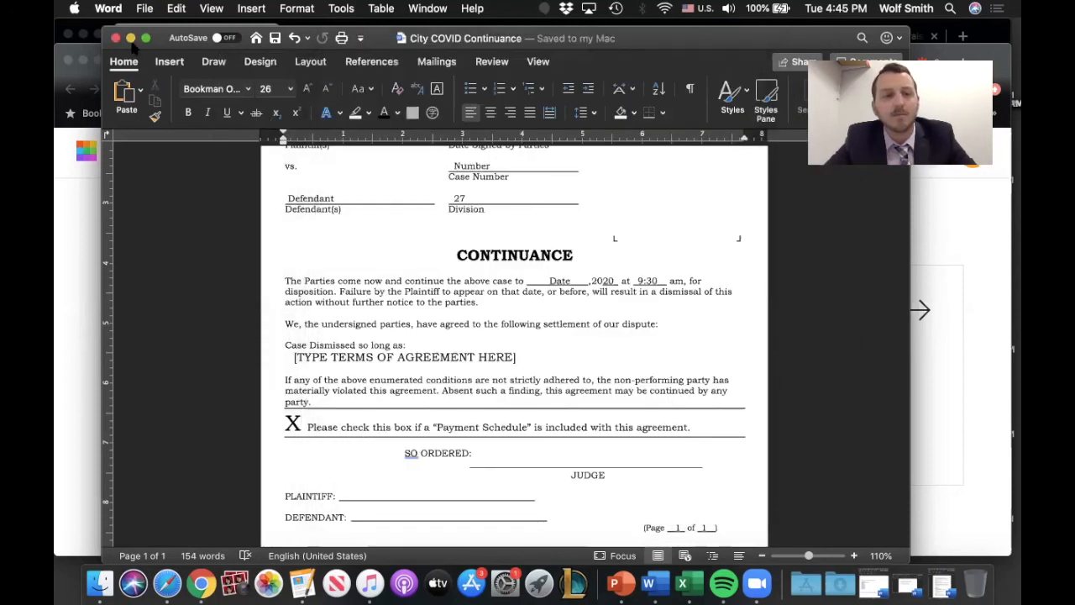
pyautogui.click(116, 38)
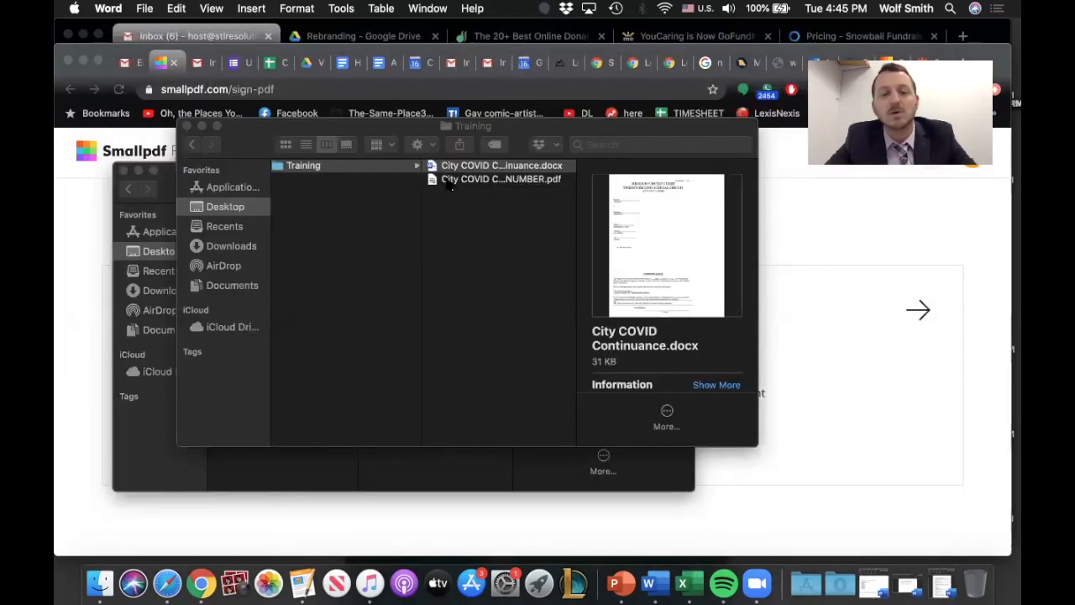
# Step: Switch to Smallpdf in Chrome and start a signature request with City COVID Continuance-CASE NUMBER.pdf from the Training folder
pyautogui.click(763, 267)
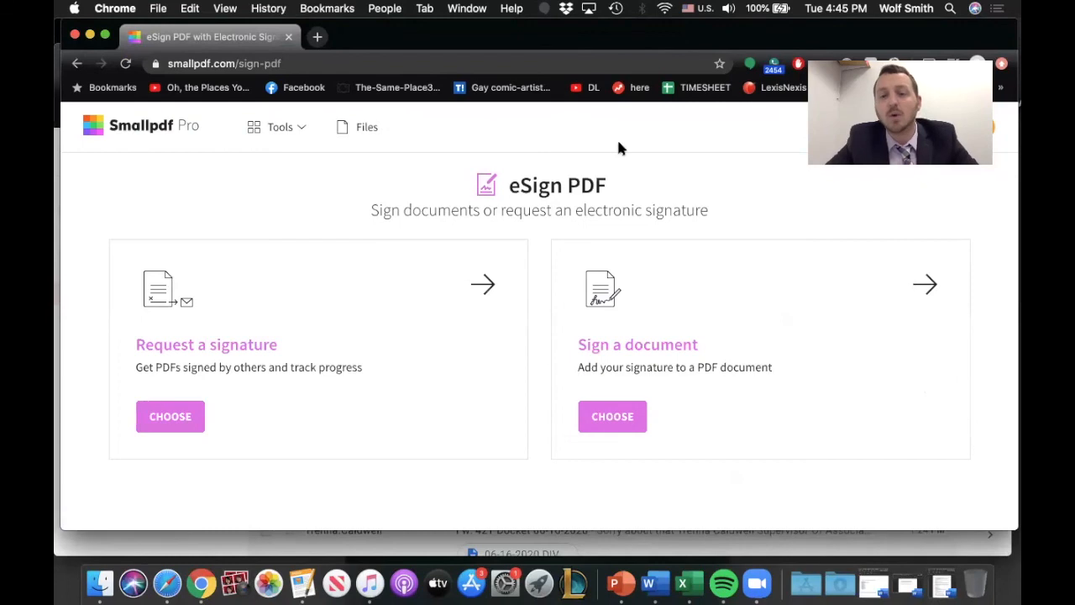
pyautogui.click(299, 130)
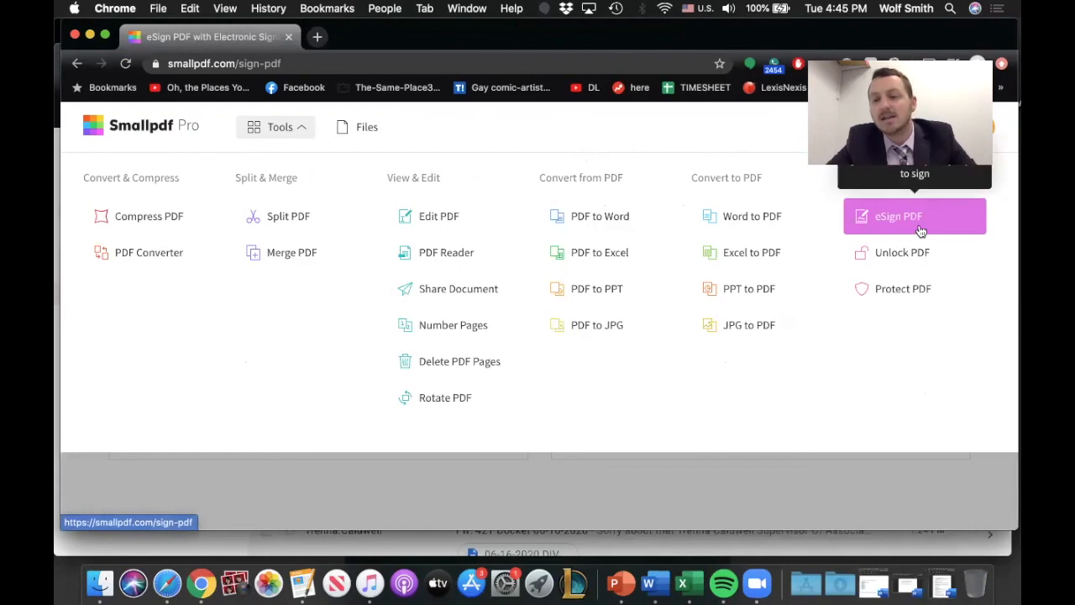
pyautogui.click(855, 480)
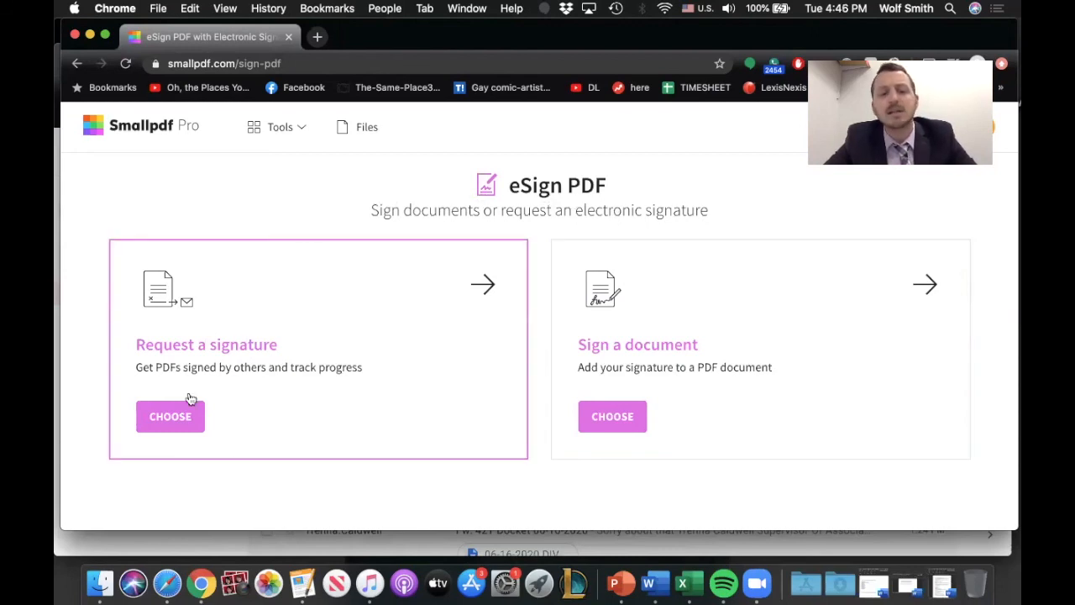
pyautogui.click(169, 418)
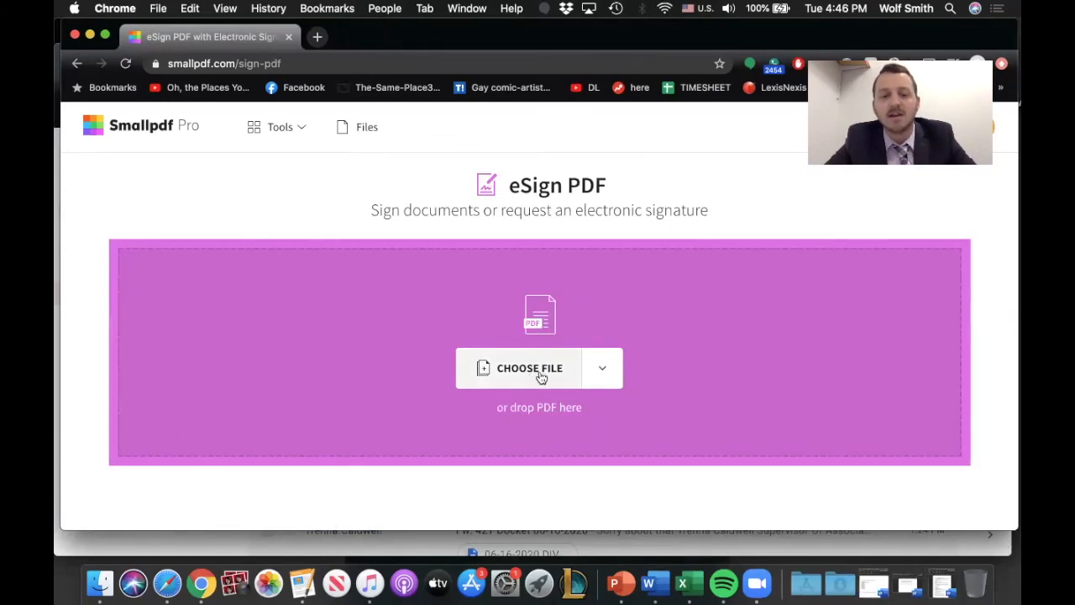
pyautogui.click(529, 368)
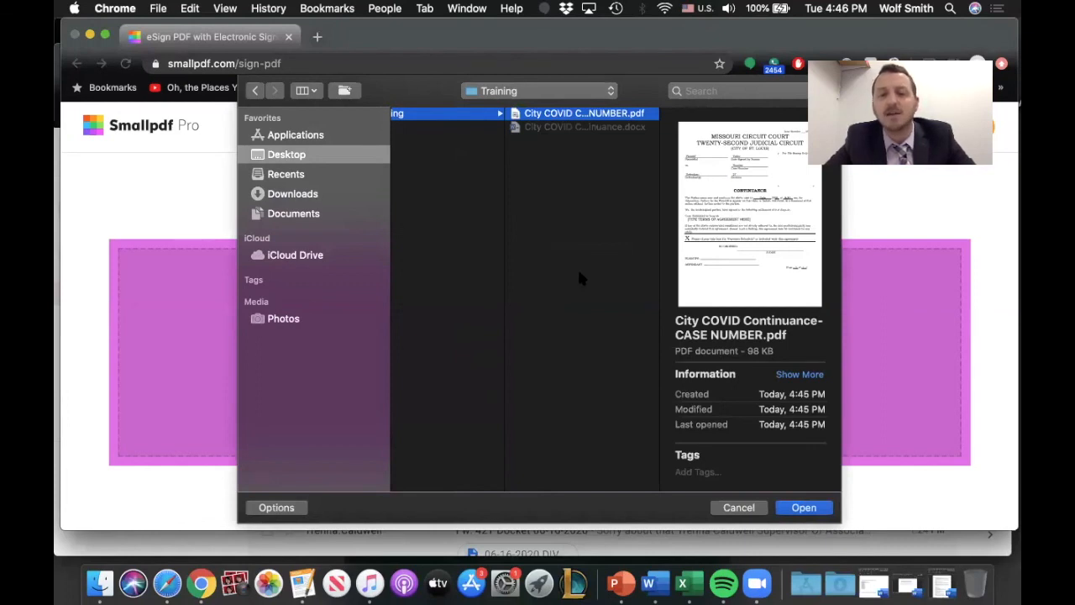
pyautogui.click(804, 509)
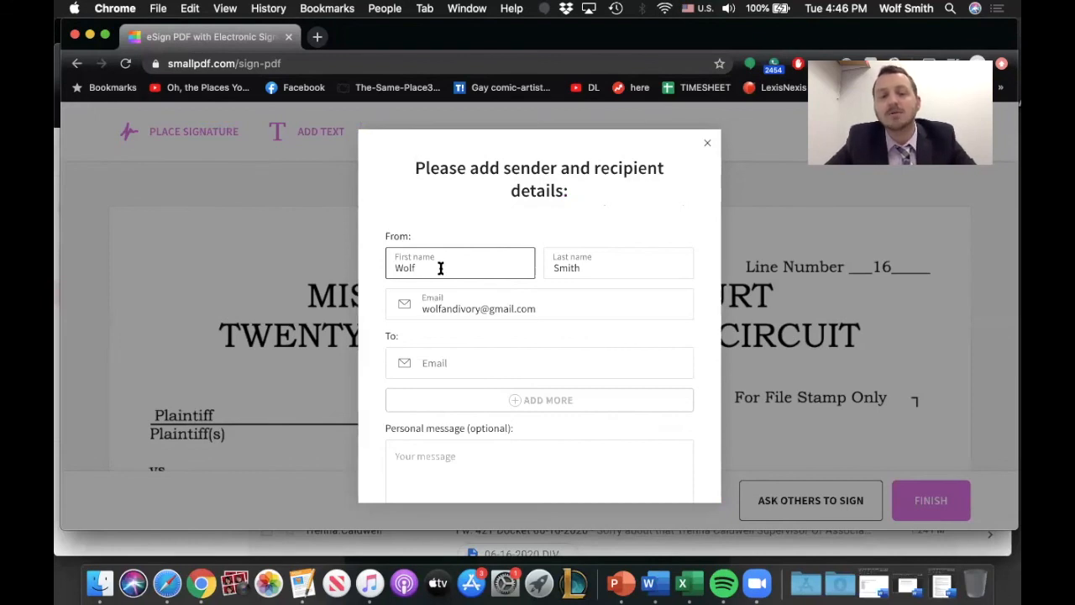
# Step: Replace the sender's e-mail in the signature request details with the sender's organization e-mail address
pyautogui.click(595, 266)
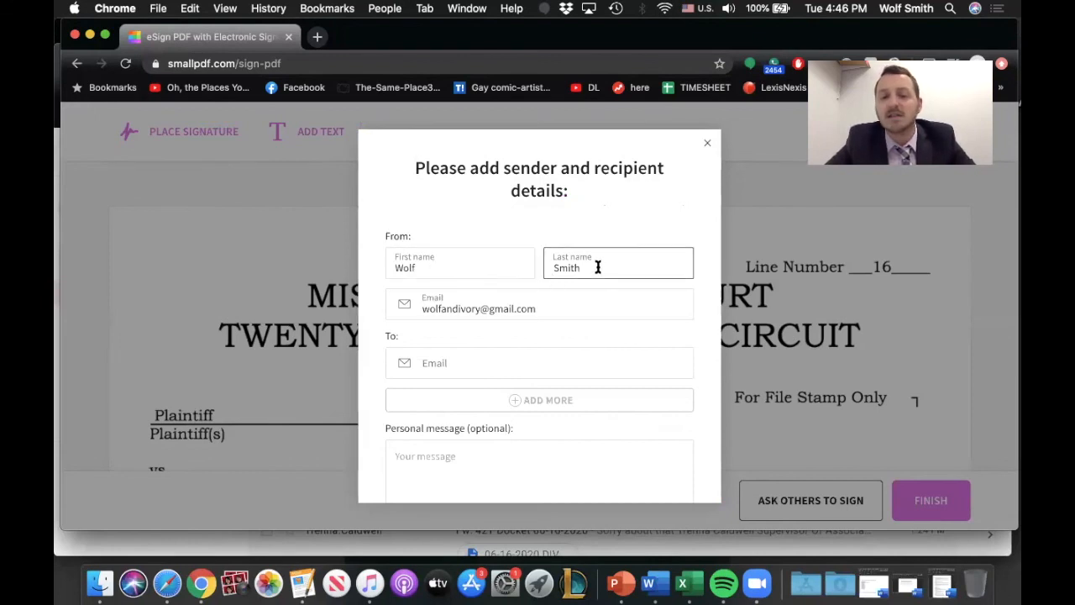
pyautogui.click(473, 268)
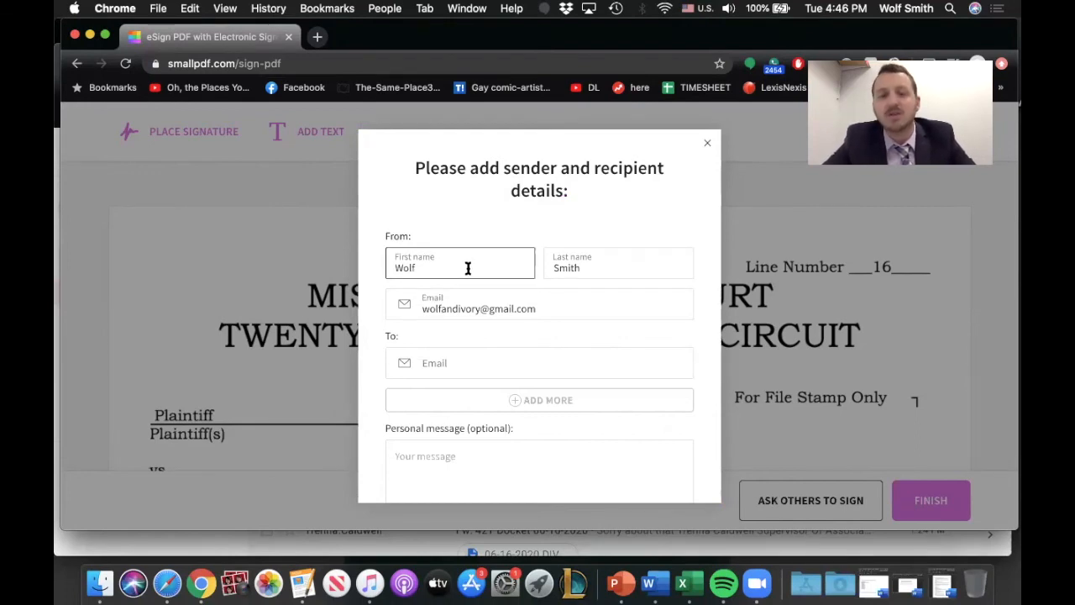
pyautogui.click(496, 308)
pyautogui.click(494, 336)
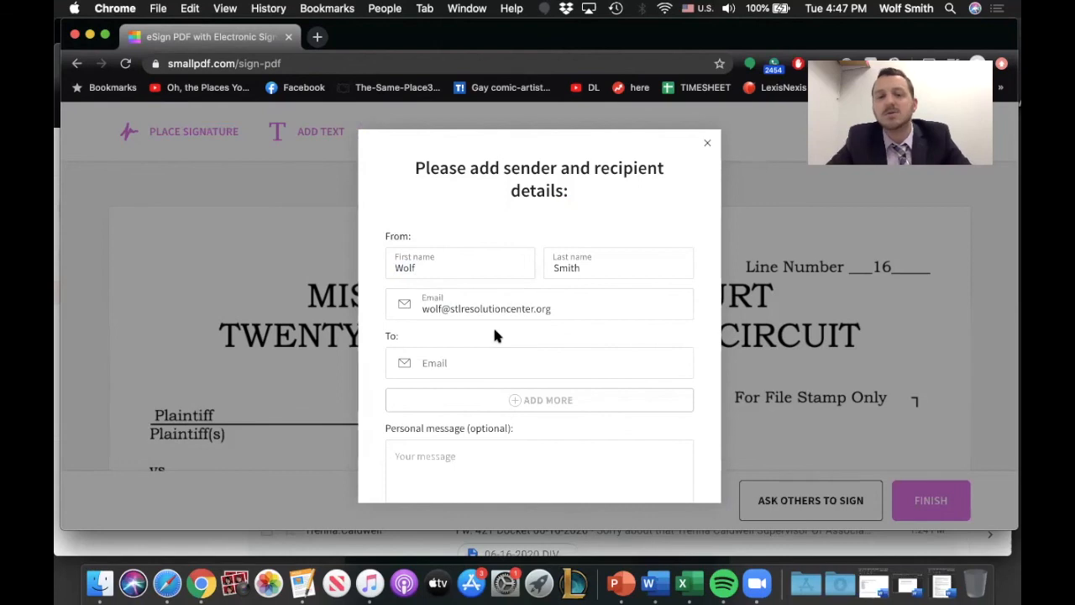
pyautogui.click(522, 308)
pyautogui.click(492, 333)
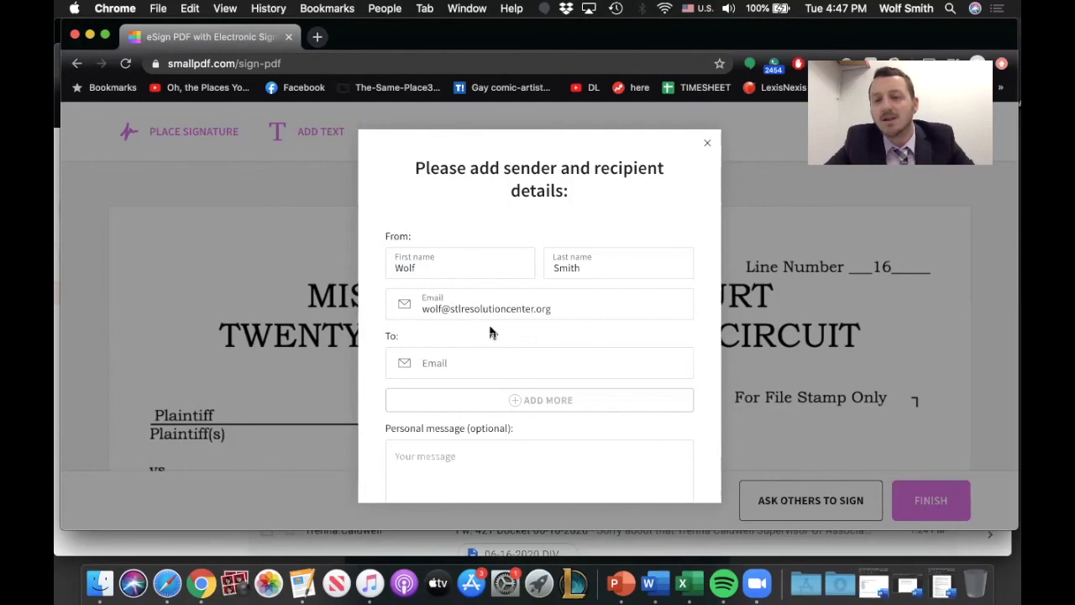
# Step: Add a second recipient field, copy the sender's e-mail address into the first recipient field, and save the request details
pyautogui.scroll(-1, 455, 328)
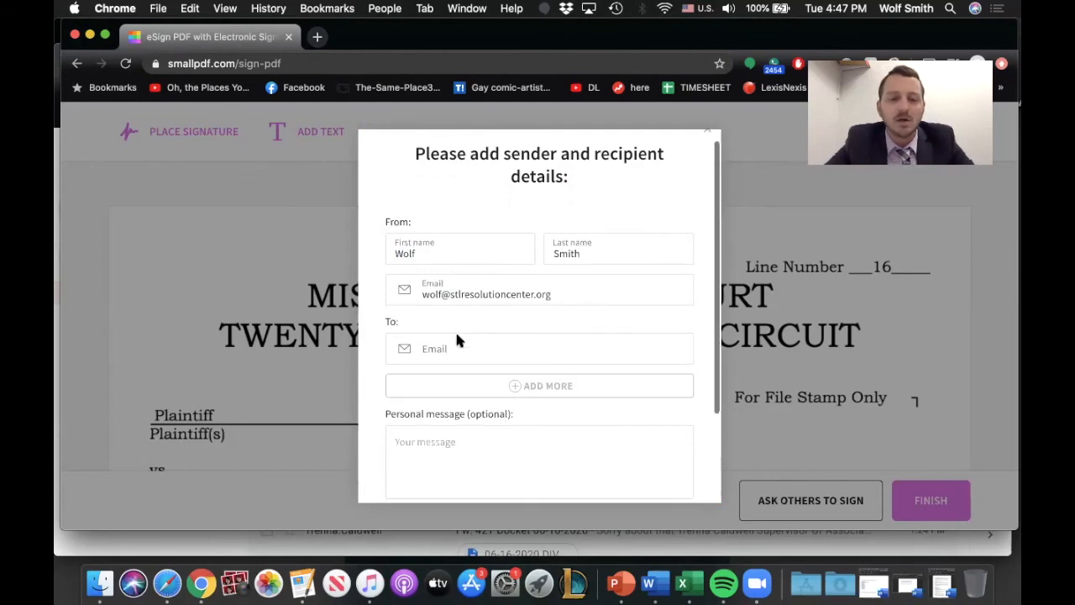
pyautogui.click(467, 335)
pyautogui.click(487, 366)
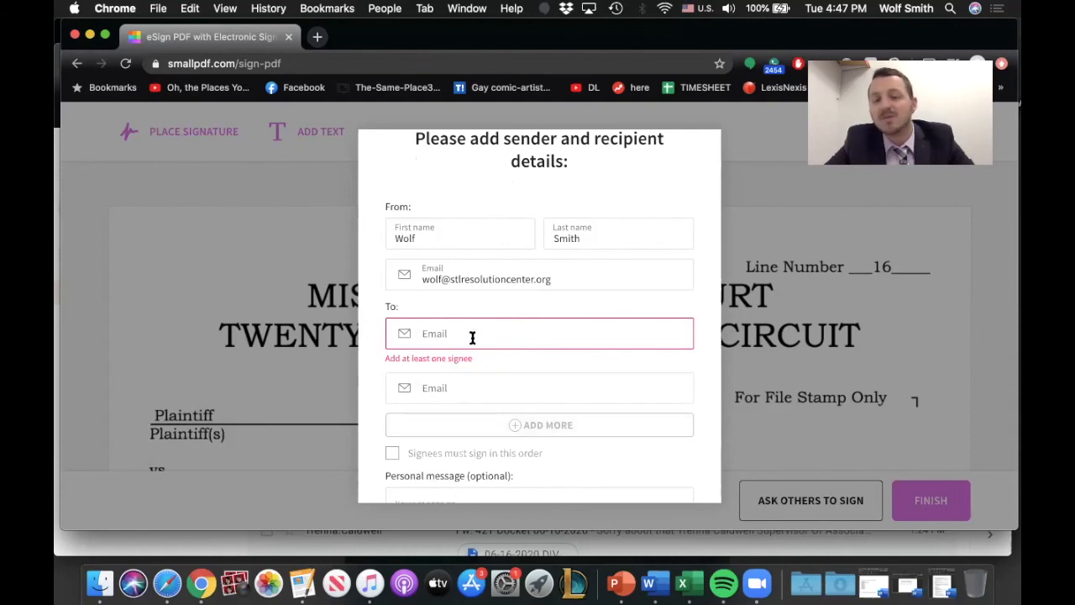
pyautogui.moveTo(551, 279); pyautogui.dragTo(408, 276)
pyautogui.press('super+c')
pyautogui.click(456, 336)
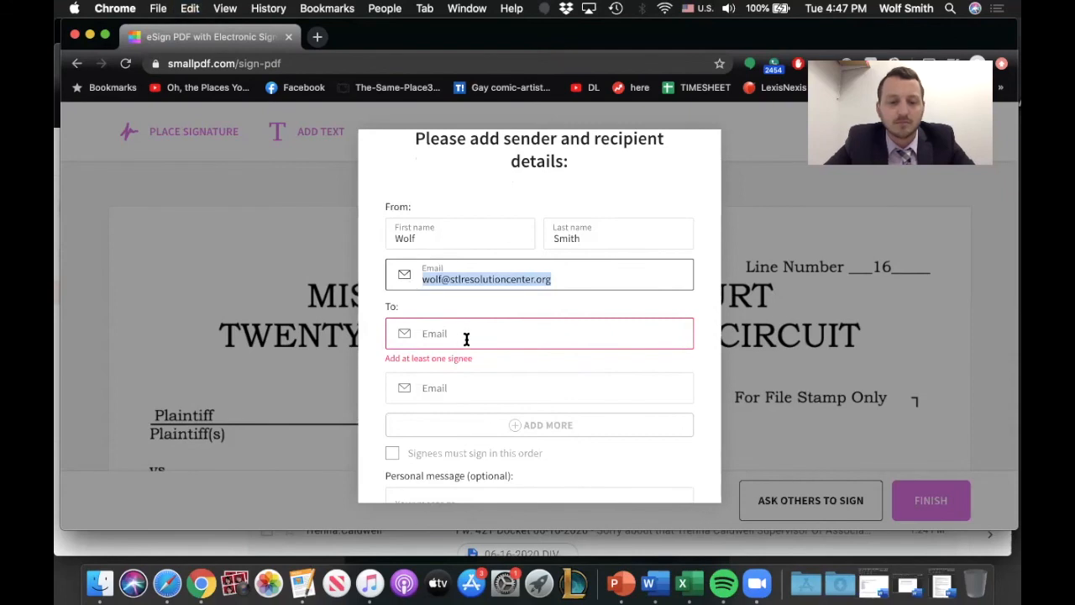
pyautogui.press('super+v')
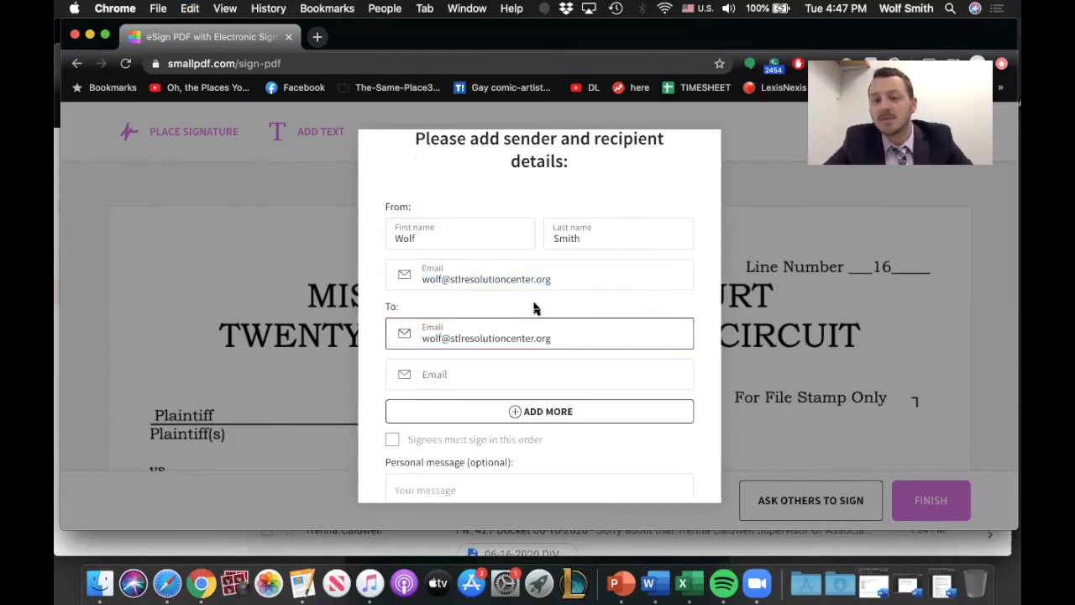
pyautogui.scroll(-4, 497, 380)
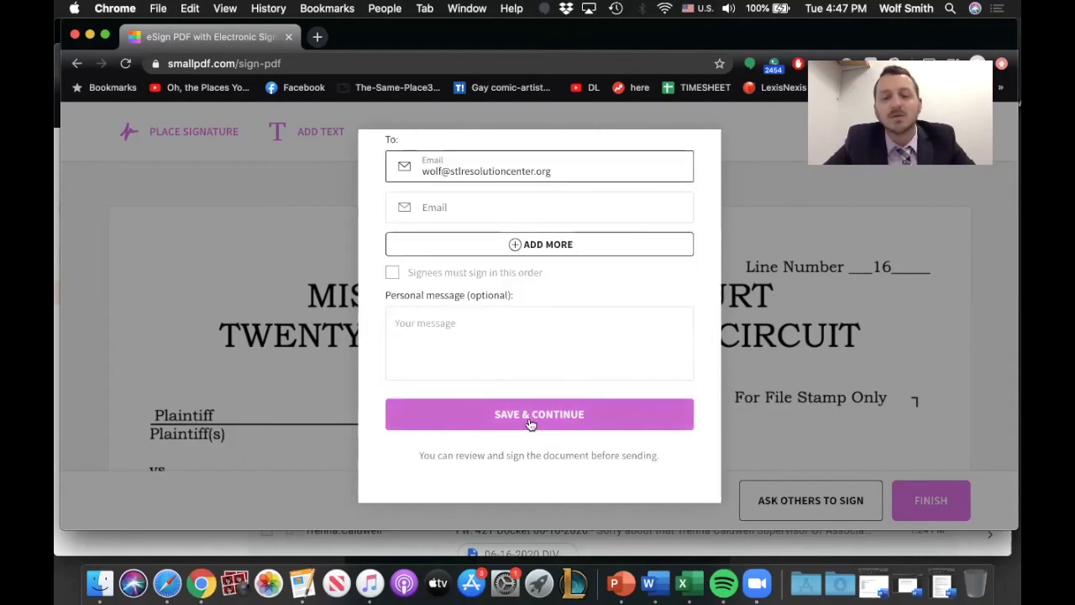
pyautogui.click(590, 417)
# Step: Finish the continuance form and send the signature request to the added signer
pyautogui.scroll(-8, 671, 327)
pyautogui.scroll(-5, 673, 336)
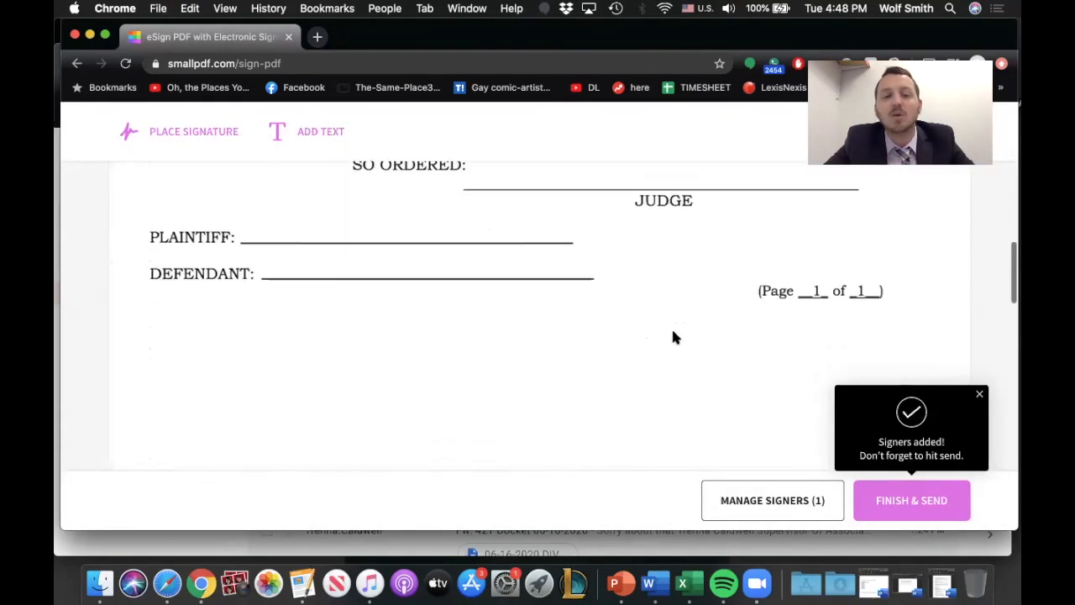
pyautogui.scroll(15, 672, 337)
pyautogui.scroll(-3, 672, 337)
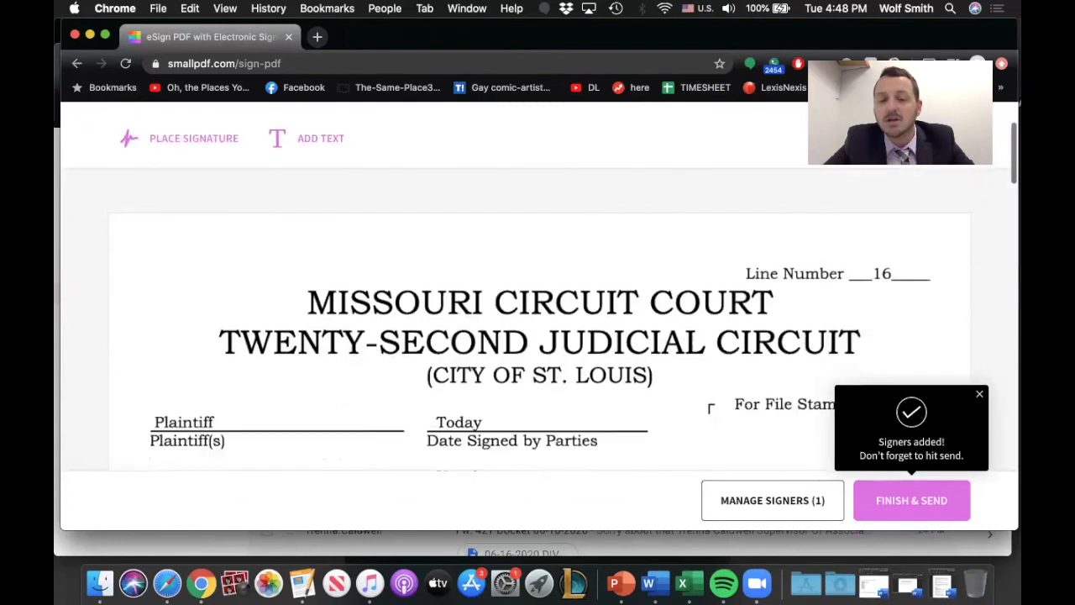
pyautogui.click(901, 505)
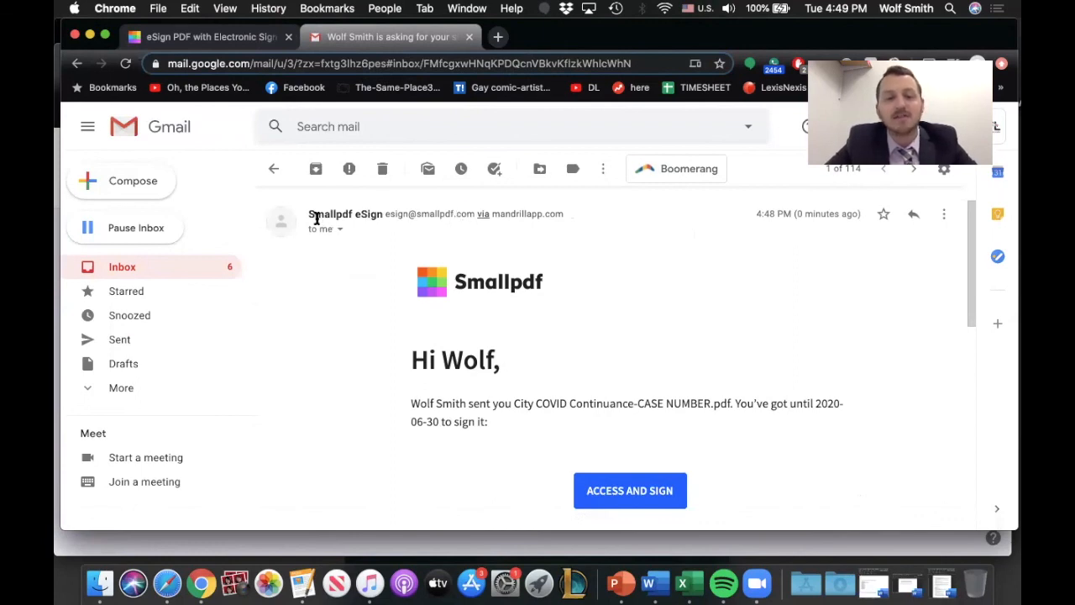
# Step: Open the continuance form for signing from the Smallpdf eSign request e-mail in Gmail
pyautogui.scroll(-2, 555, 299)
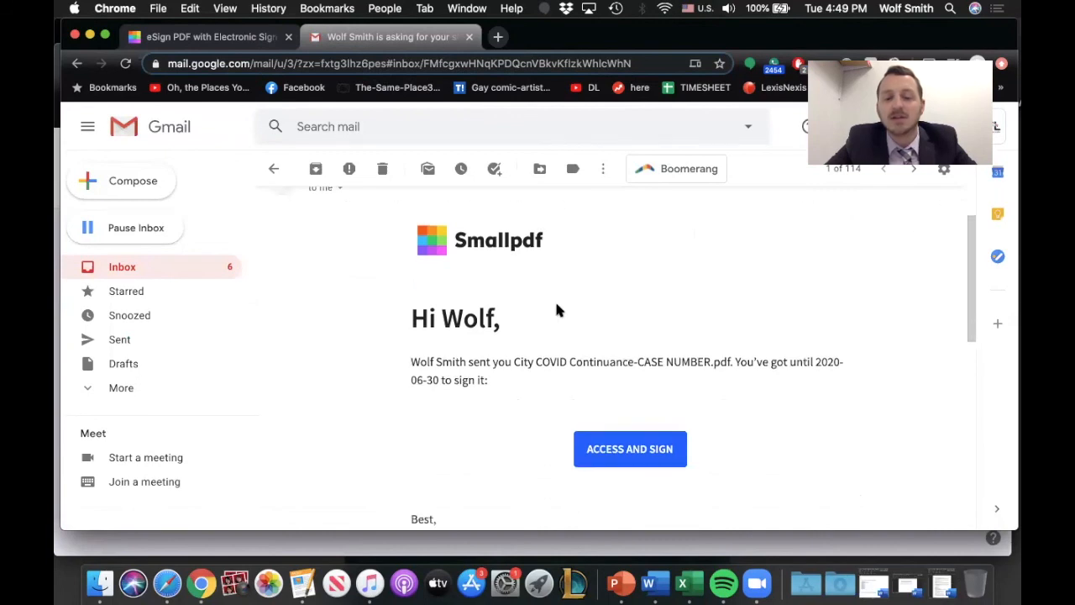
pyautogui.scroll(-2, 556, 312)
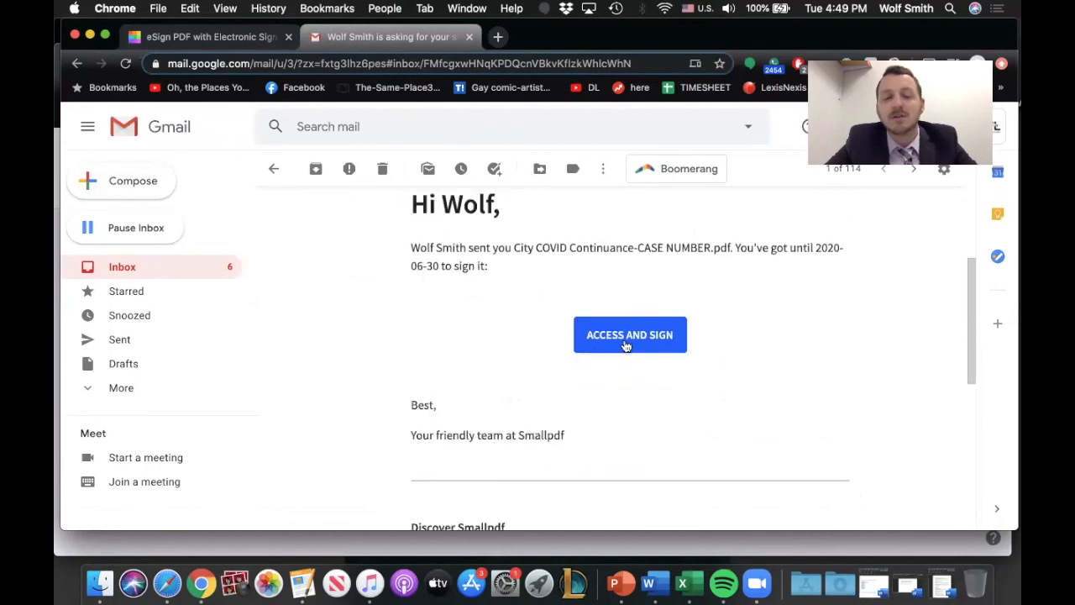
pyautogui.click(626, 341)
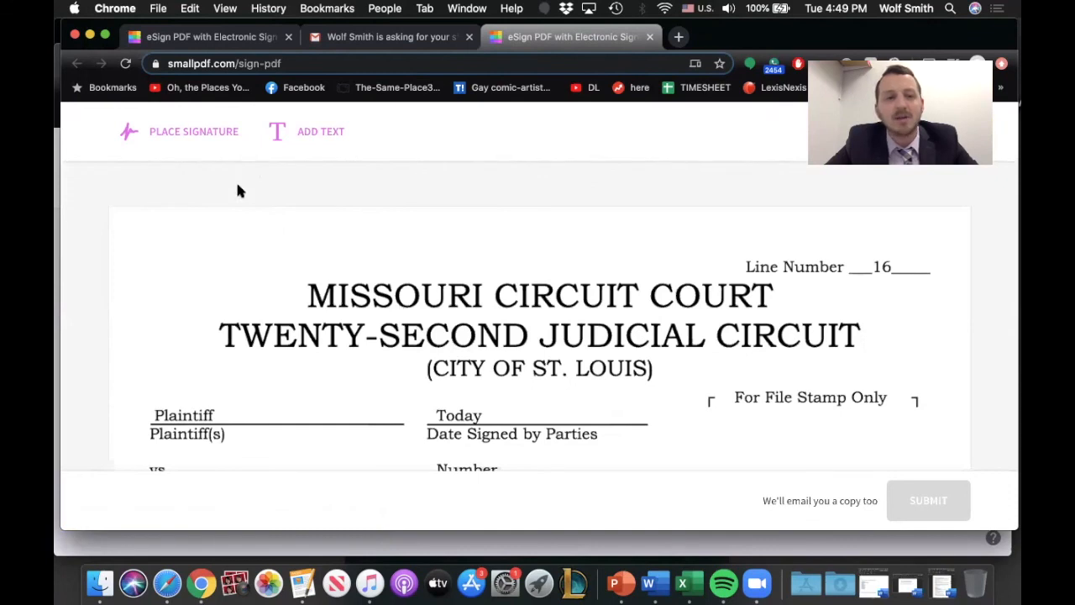
# Step: Draw a freehand signature and save it to the form
pyautogui.click(188, 137)
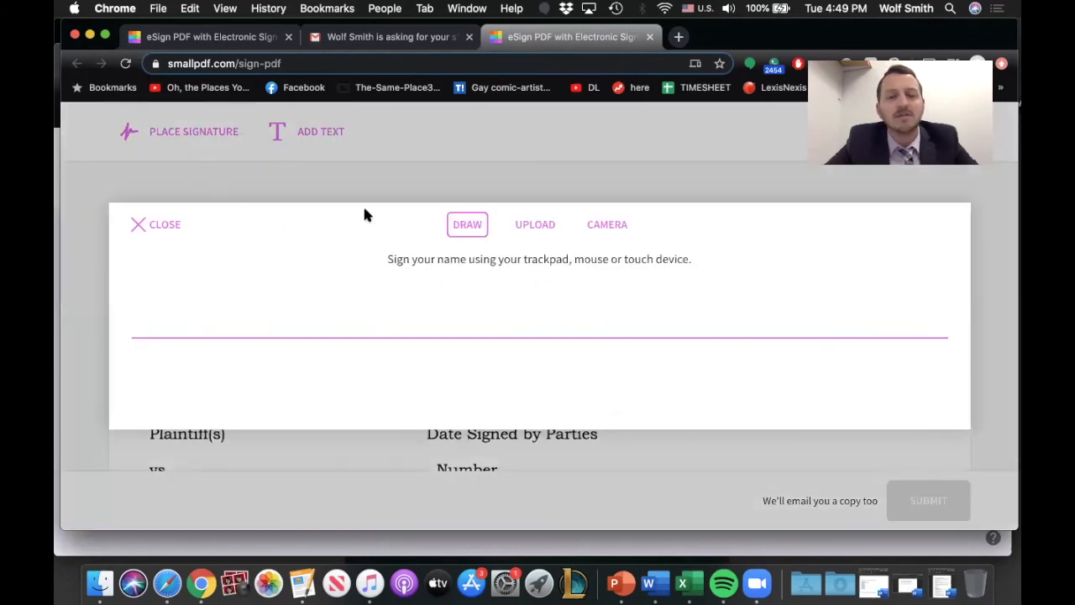
pyautogui.moveTo(350, 288)
pyautogui.mouseDown()
pyautogui.moveTo(370, 326)
pyautogui.moveTo(518, 288)
pyautogui.moveTo(574, 296)
pyautogui.mouseUp()
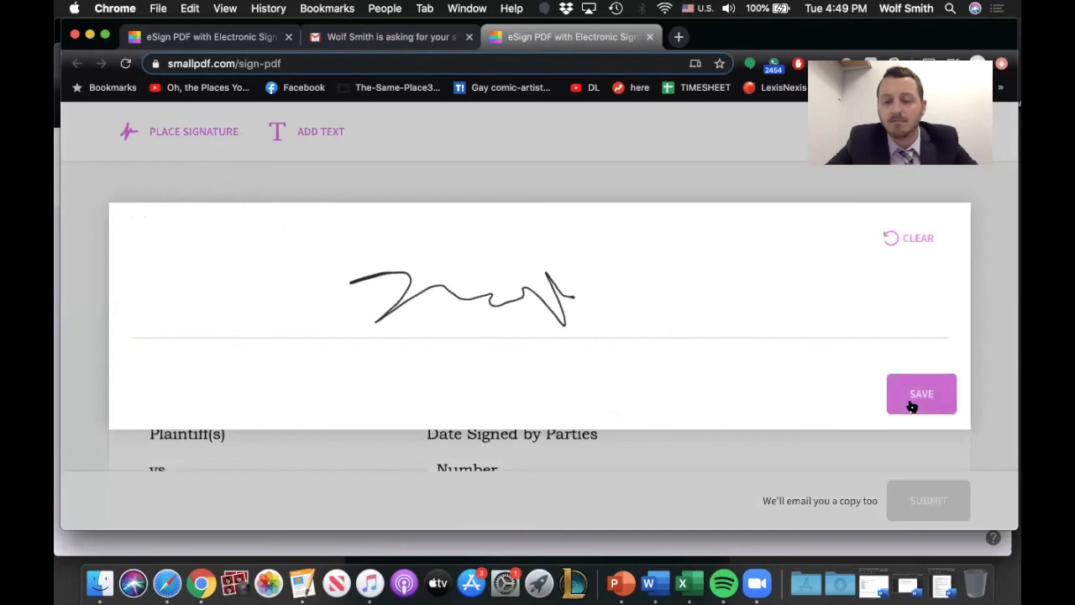
pyautogui.click(920, 404)
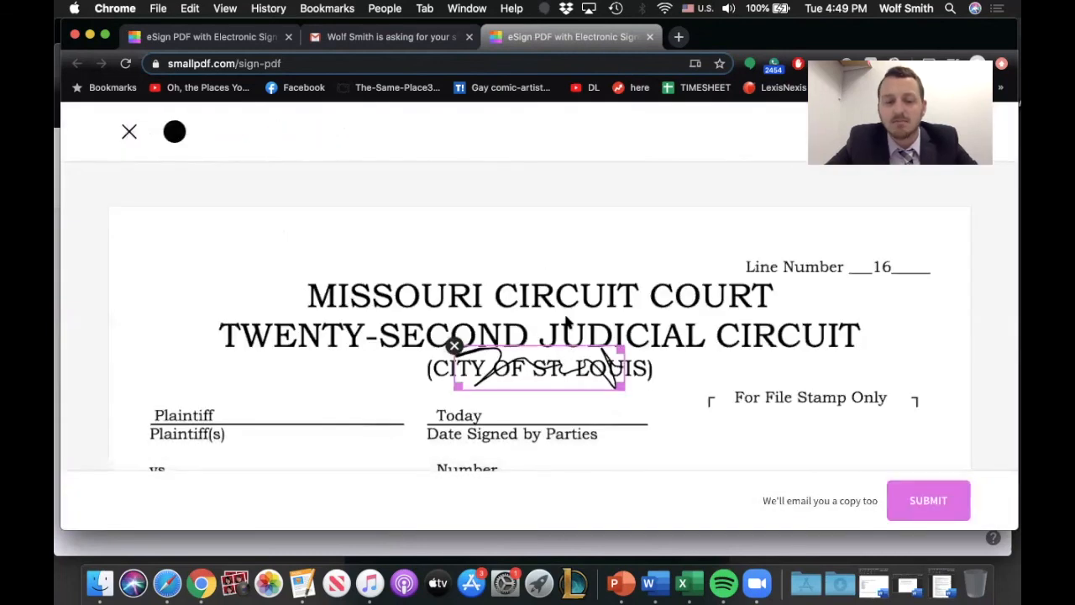
# Step: Place the signature on the PLAINTIFF line, submit the signed form, and dismiss the stored files notice
pyautogui.scroll(-3, 559, 278)
pyautogui.moveTo(550, 224)
pyautogui.mouseDown()
pyautogui.moveTo(456, 437)
pyautogui.moveTo(418, 461)
pyautogui.mouseUp()
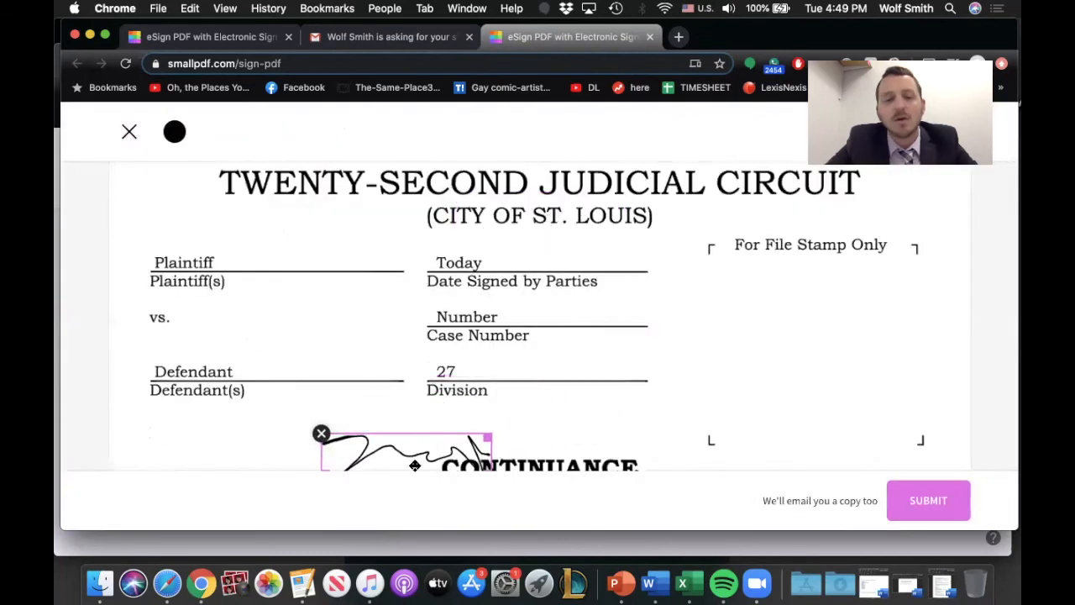
pyautogui.scroll(-5, 428, 303)
pyautogui.scroll(2, 420, 281)
pyautogui.moveTo(416, 204)
pyautogui.mouseDown()
pyautogui.moveTo(331, 403)
pyautogui.moveTo(316, 471)
pyautogui.moveTo(346, 410)
pyautogui.mouseUp()
pyautogui.scroll(-5, 431, 377)
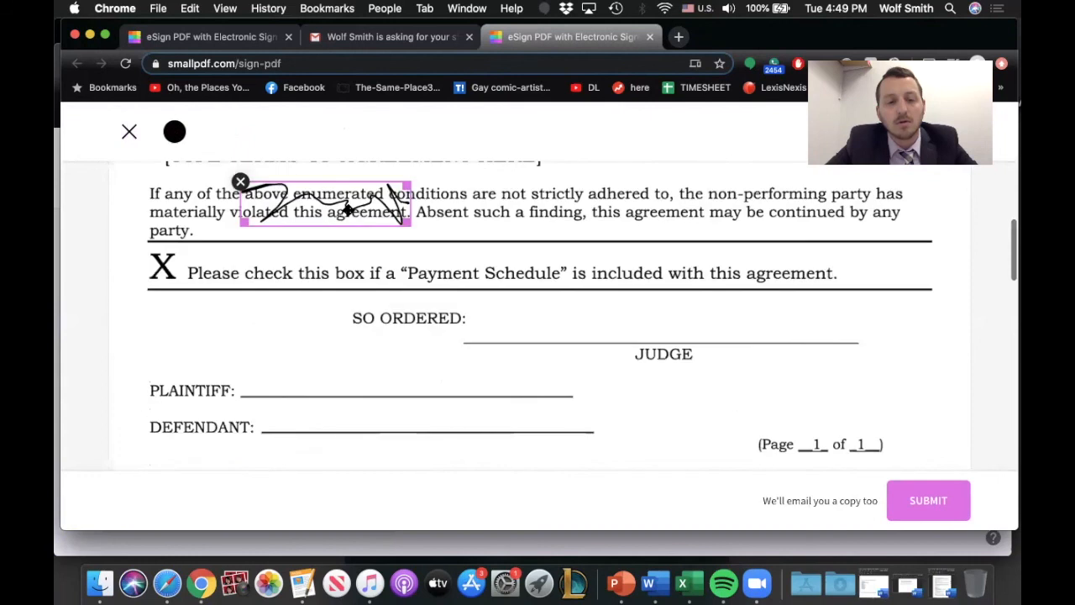
pyautogui.moveTo(347, 211)
pyautogui.mouseDown()
pyautogui.moveTo(329, 379)
pyautogui.moveTo(347, 385)
pyautogui.mouseUp()
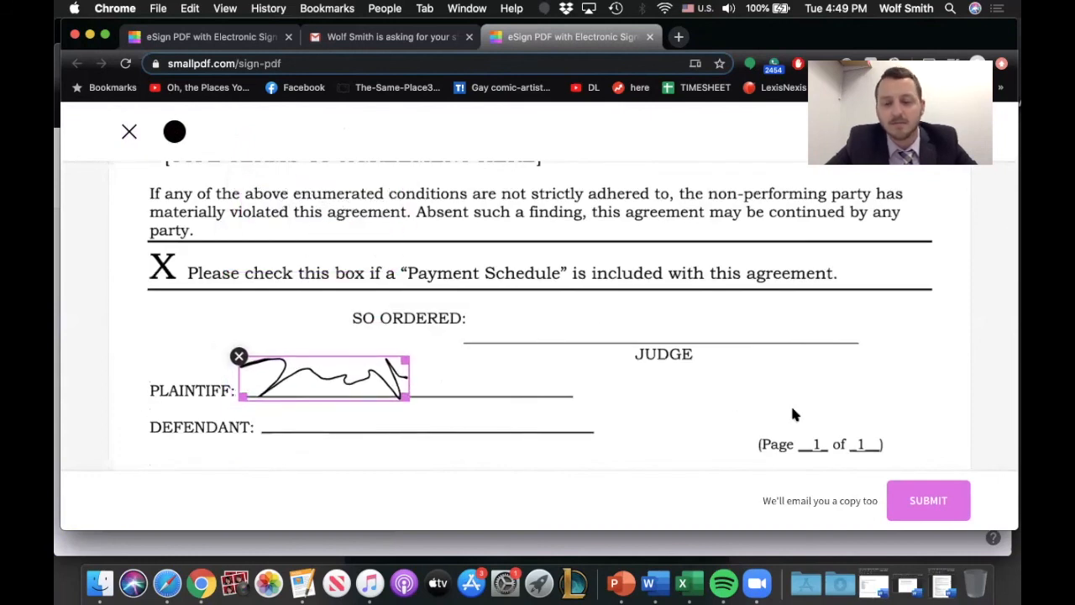
pyautogui.click(942, 501)
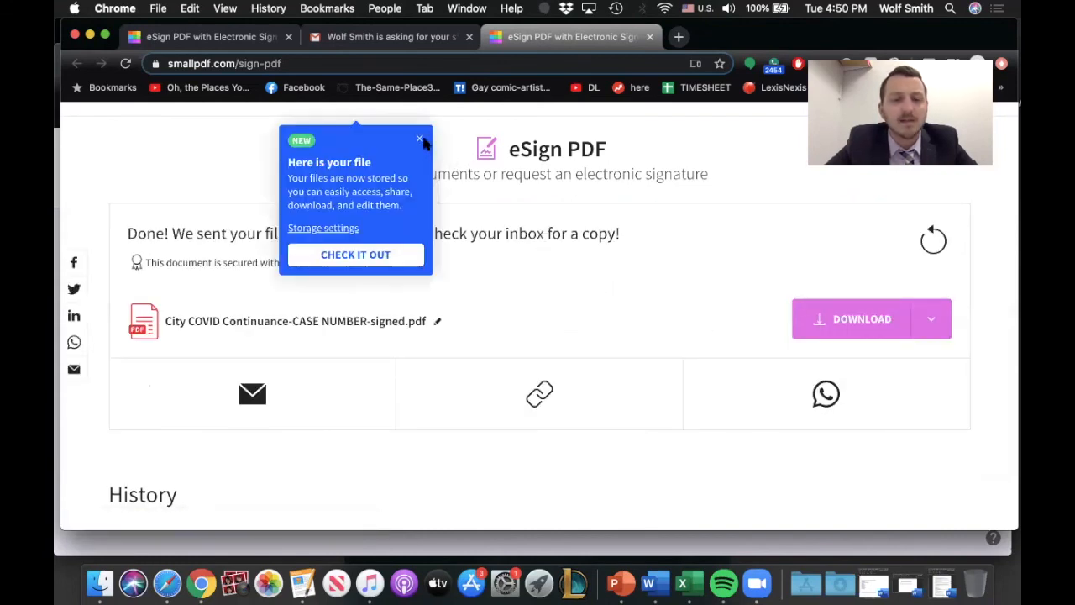
pyautogui.click(420, 141)
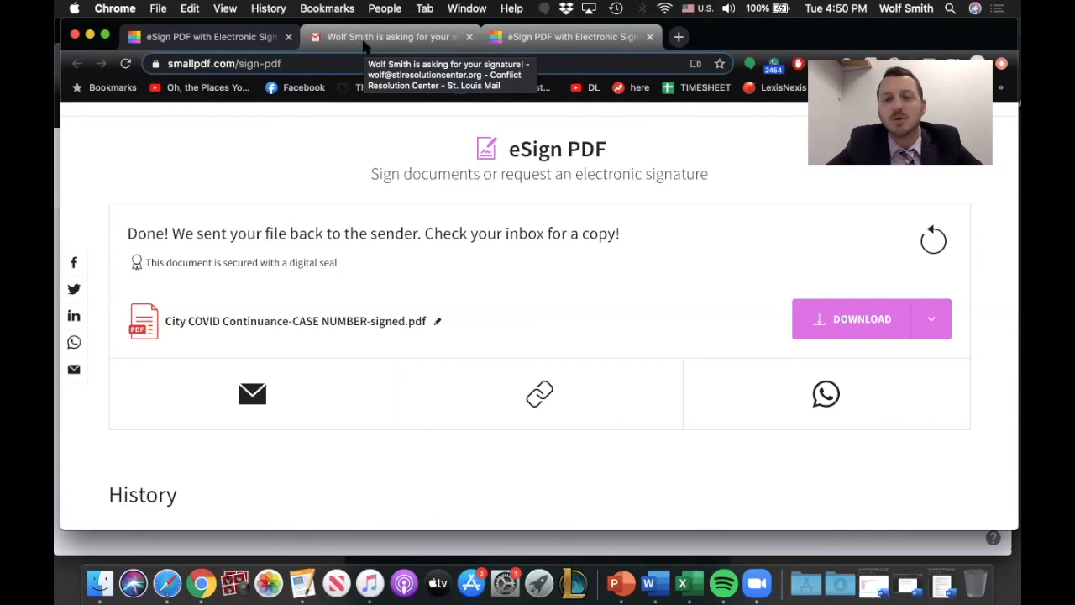
# Step: Open the signed copy of the form from the Smallpdf signature notification e-mail in Gmail
pyautogui.click(365, 44)
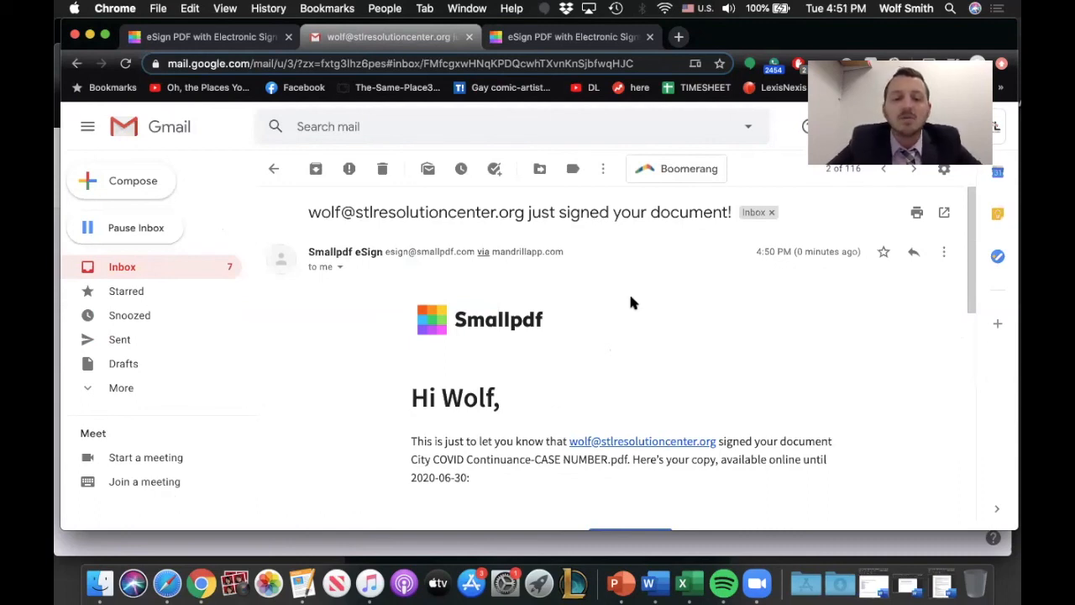
pyautogui.scroll(-3, 632, 303)
pyautogui.click(633, 404)
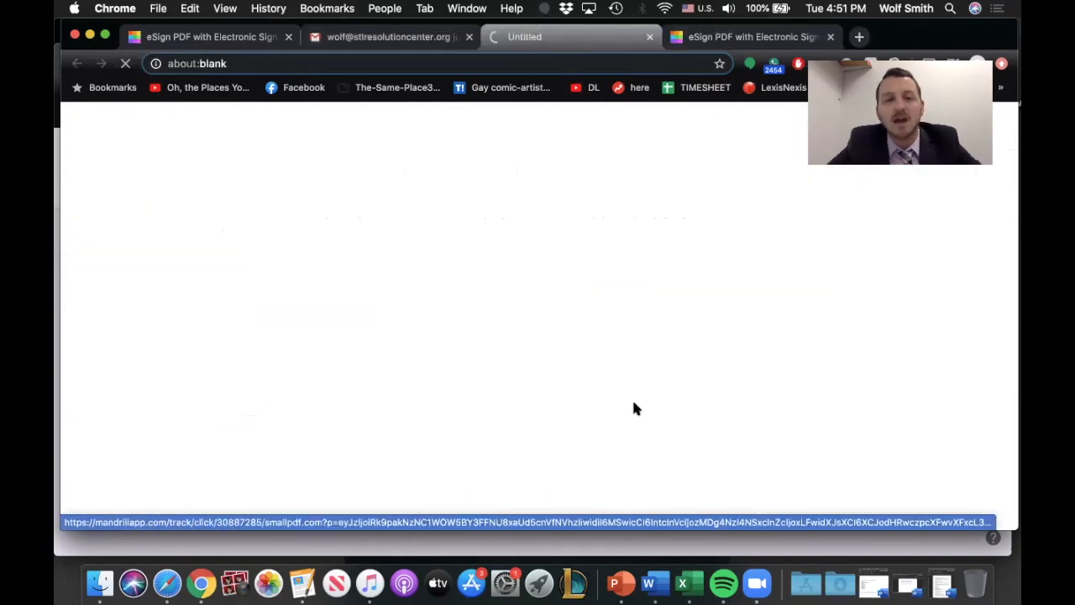